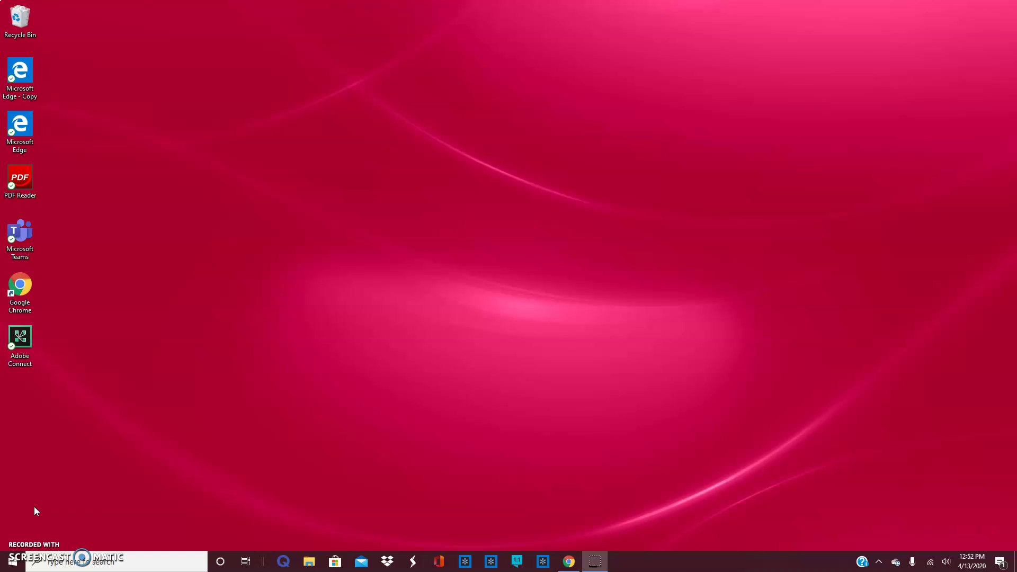
# Step: Start Excel and open the C2R2-Invoice workbook from the COMP 1000 > GL16-StudentDataFiles > Unit4-Excel folder on the My Passport (E:) drive
pyautogui.click(5, 565)
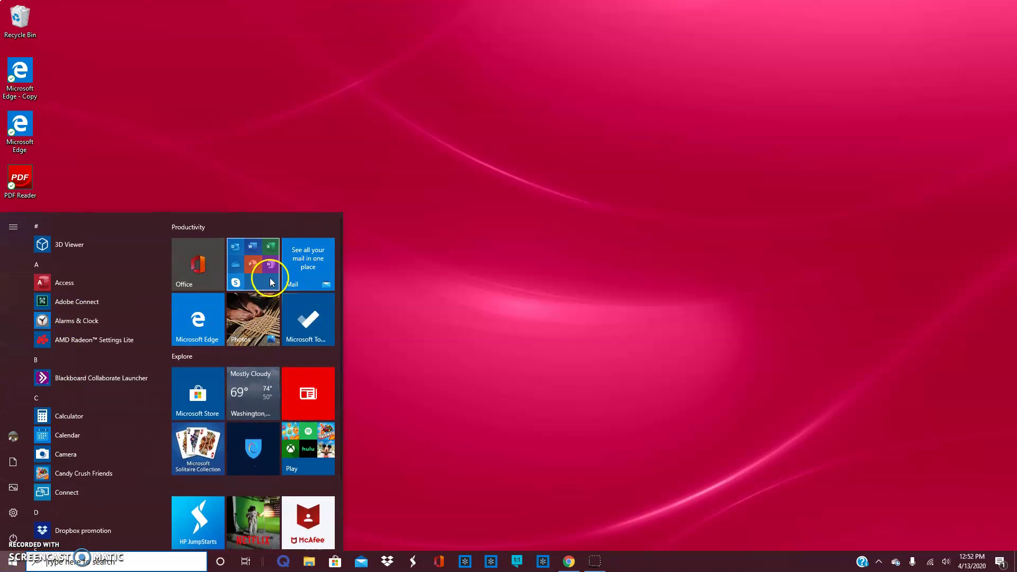
pyautogui.click(321, 345)
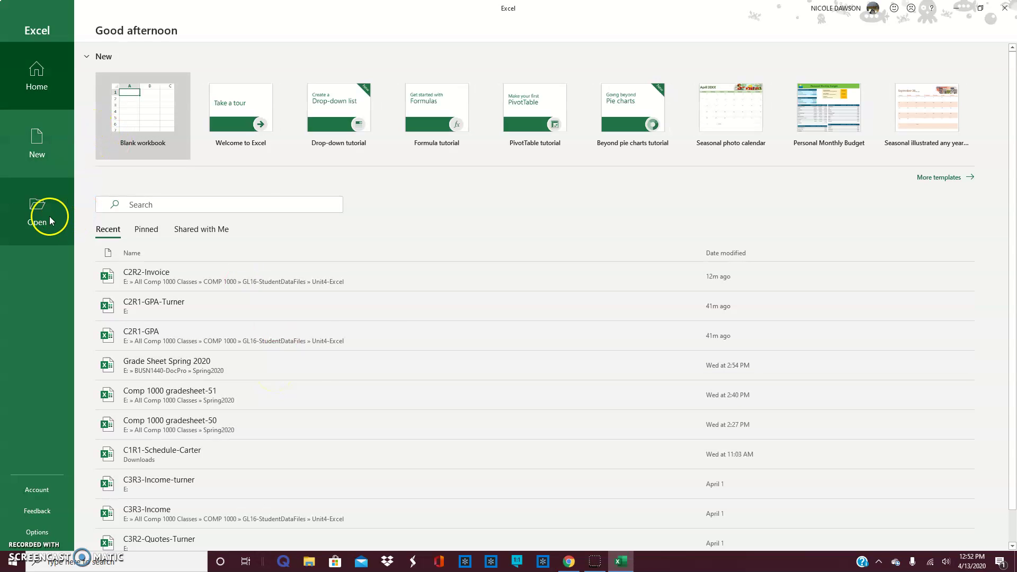
pyautogui.click(44, 217)
pyautogui.click(170, 238)
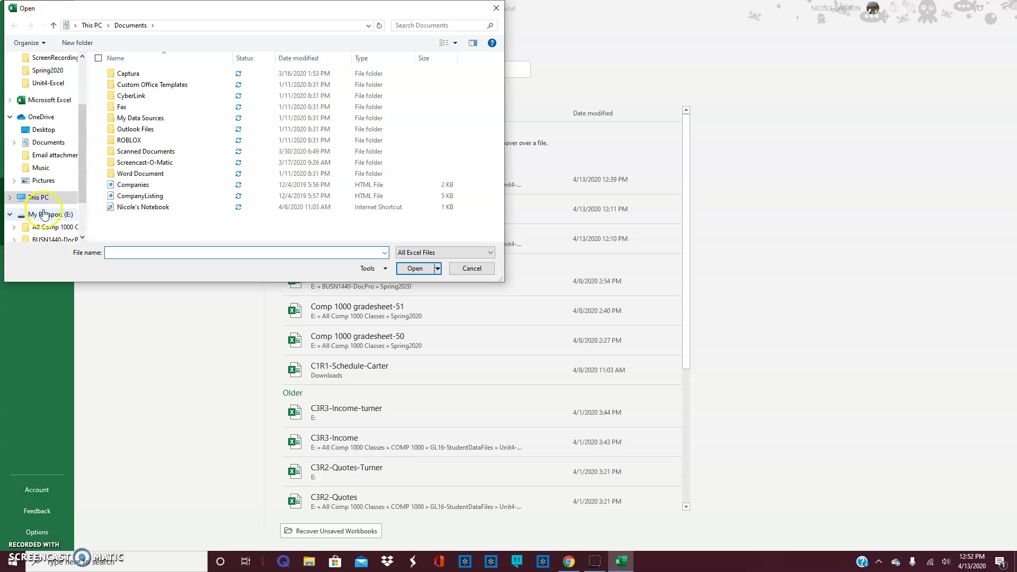
pyautogui.click(45, 229)
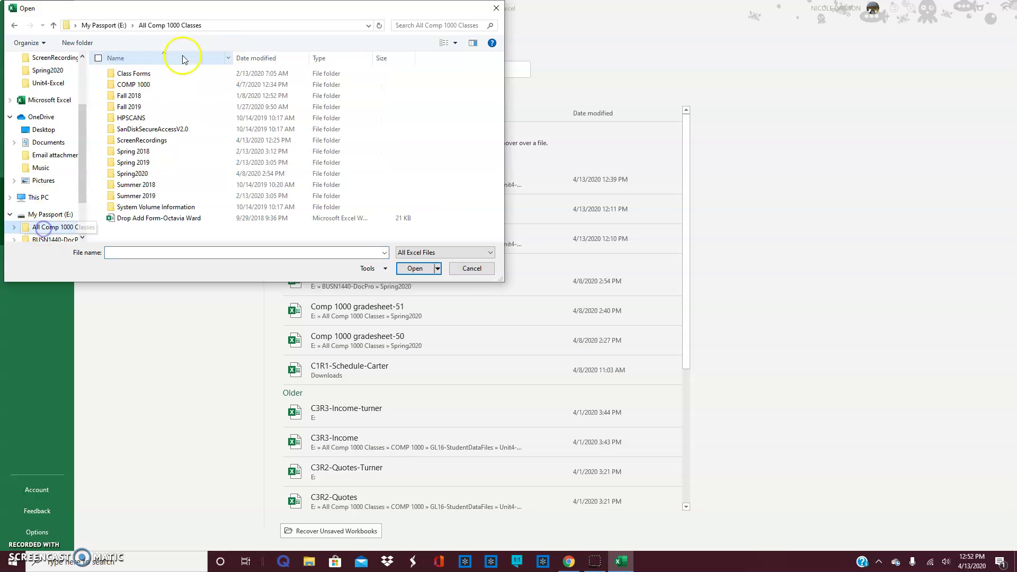
pyautogui.doubleClick(151, 85)
pyautogui.doubleClick(151, 96)
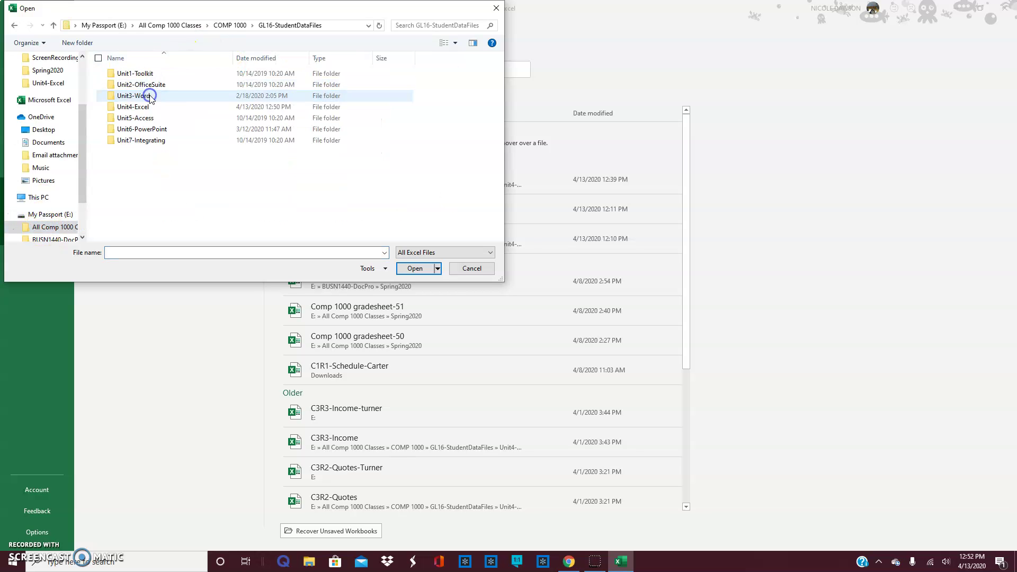
pyautogui.click(144, 109)
pyautogui.doubleClick(143, 109)
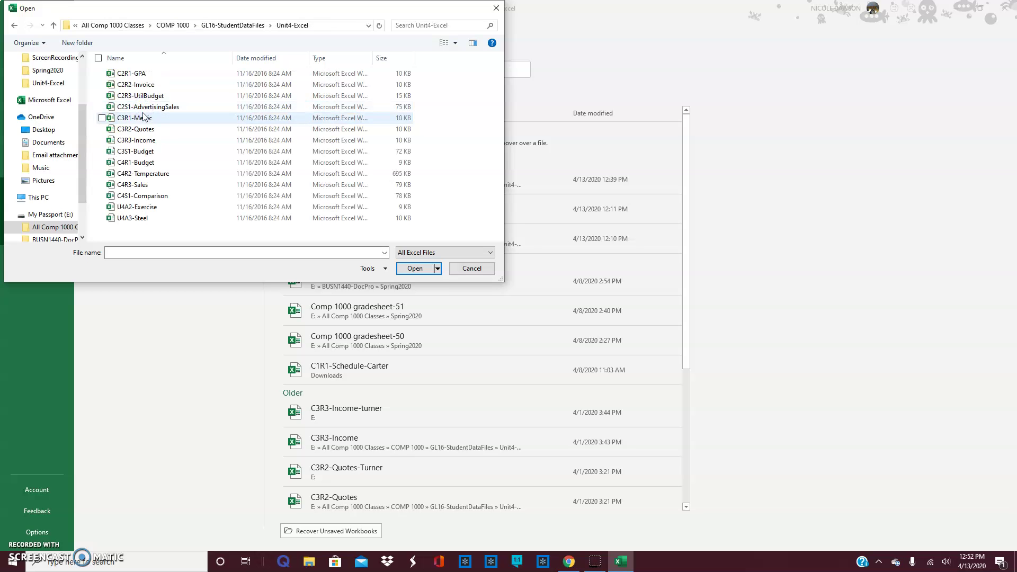
pyautogui.doubleClick(136, 85)
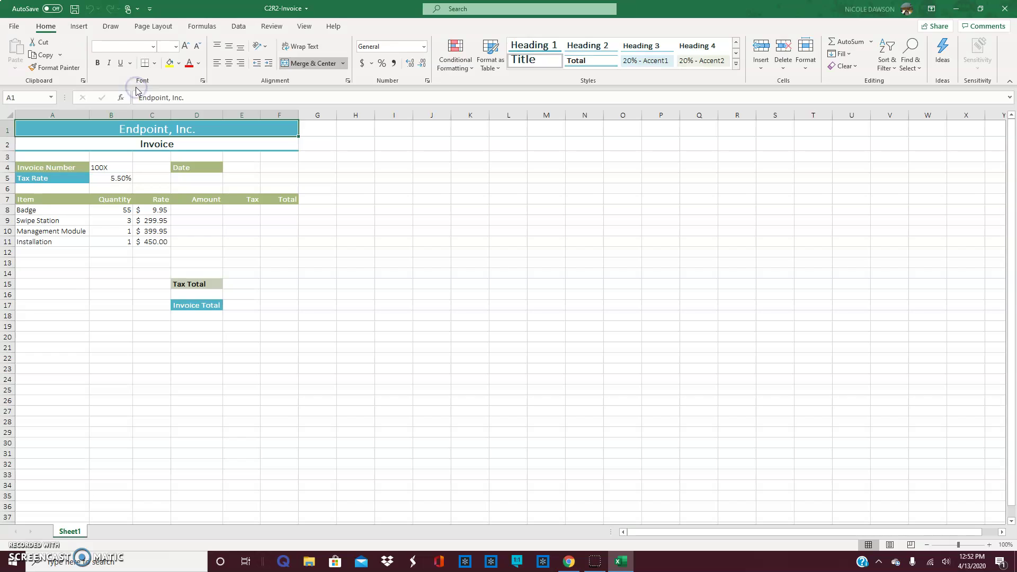
# Step: Save a copy of the workbook at the root of the My Passport (E:) drive, adding a hyphen and the student's last name to the file name
pyautogui.click(13, 30)
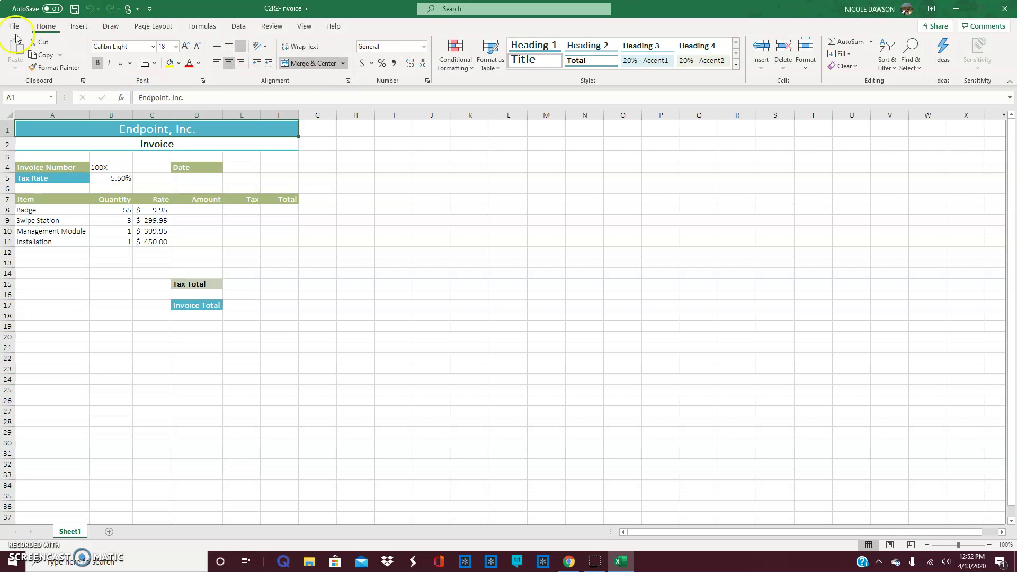
pyautogui.click(14, 29)
pyautogui.click(33, 168)
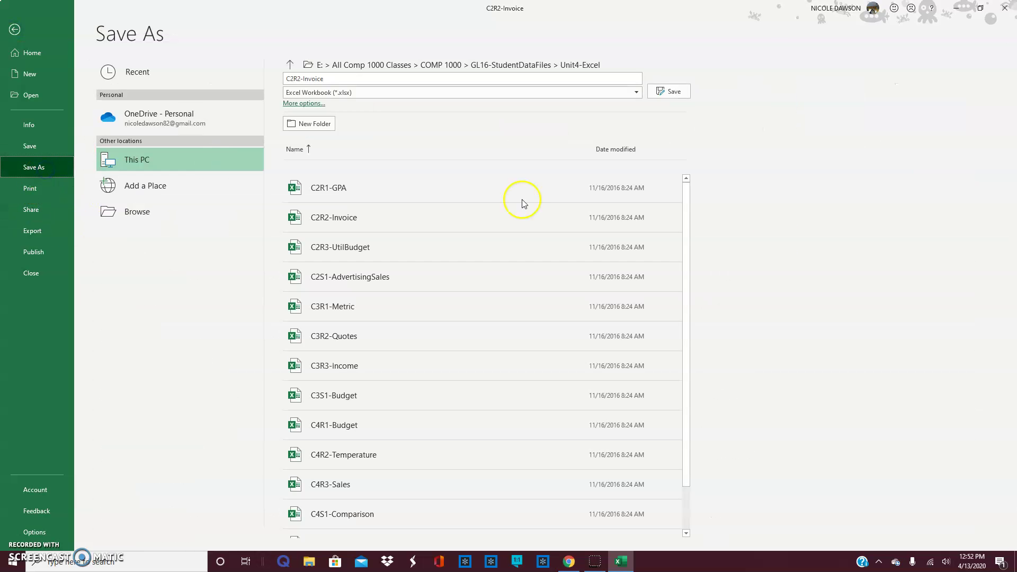
pyautogui.click(157, 219)
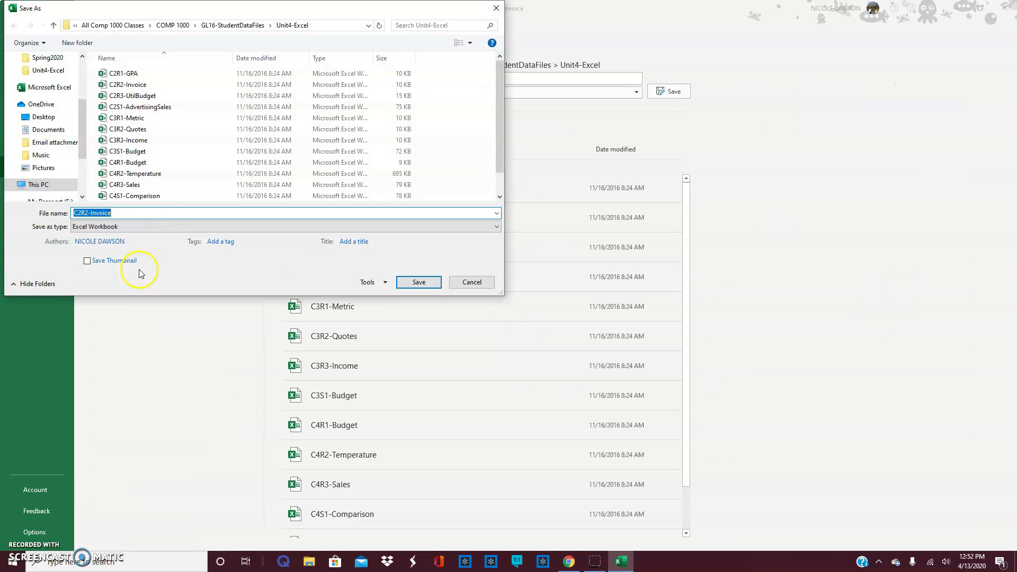
pyautogui.click(134, 212)
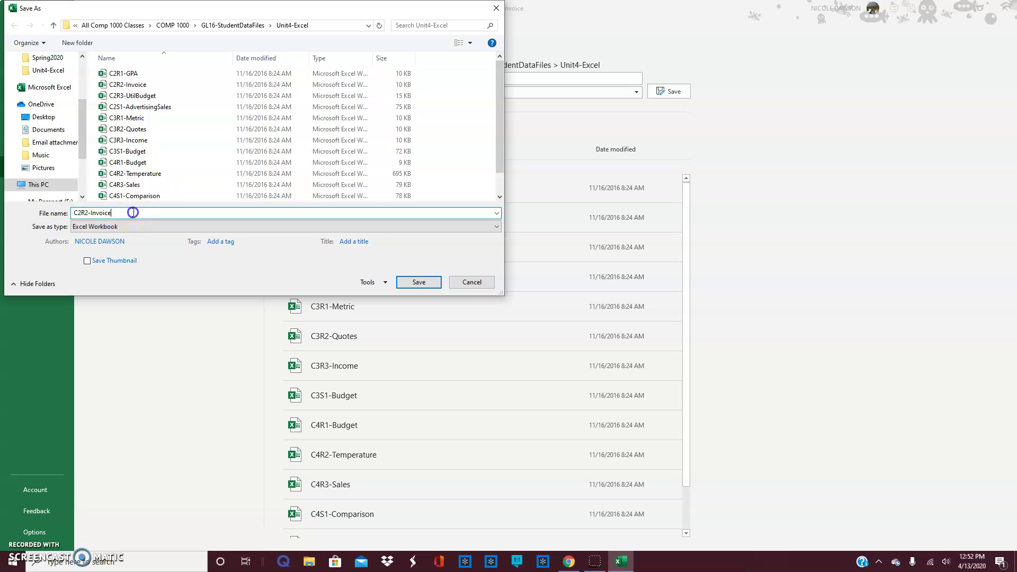
pyautogui.click(53, 200)
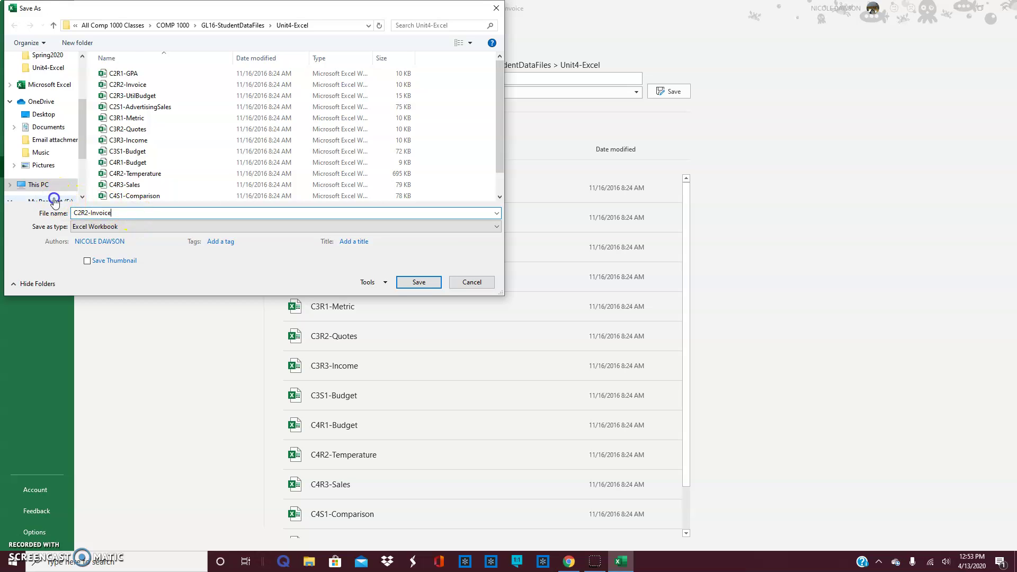
pyautogui.click(120, 215)
pyautogui.click(119, 214)
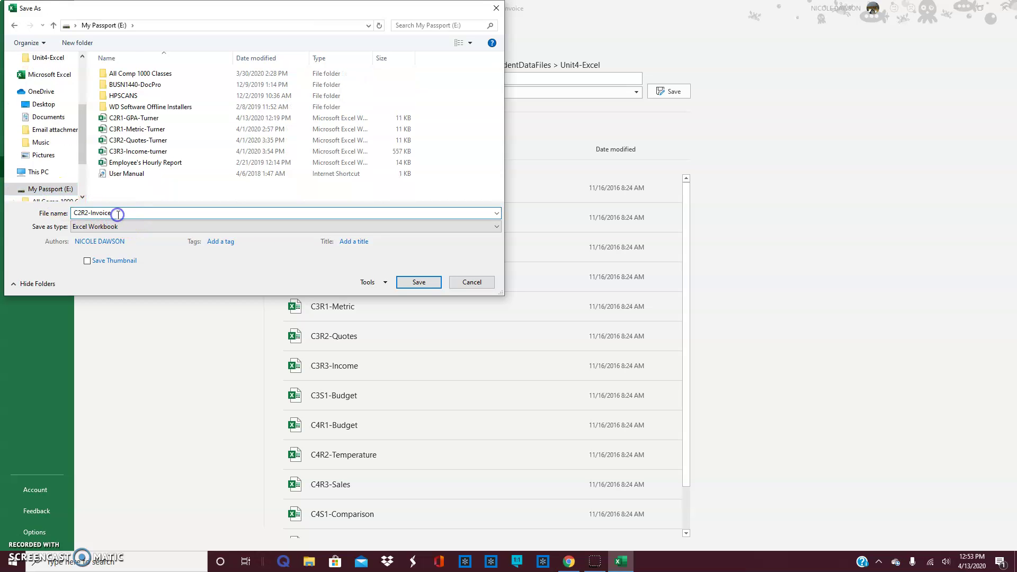
pyautogui.write('-Turner')
pyautogui.click(428, 288)
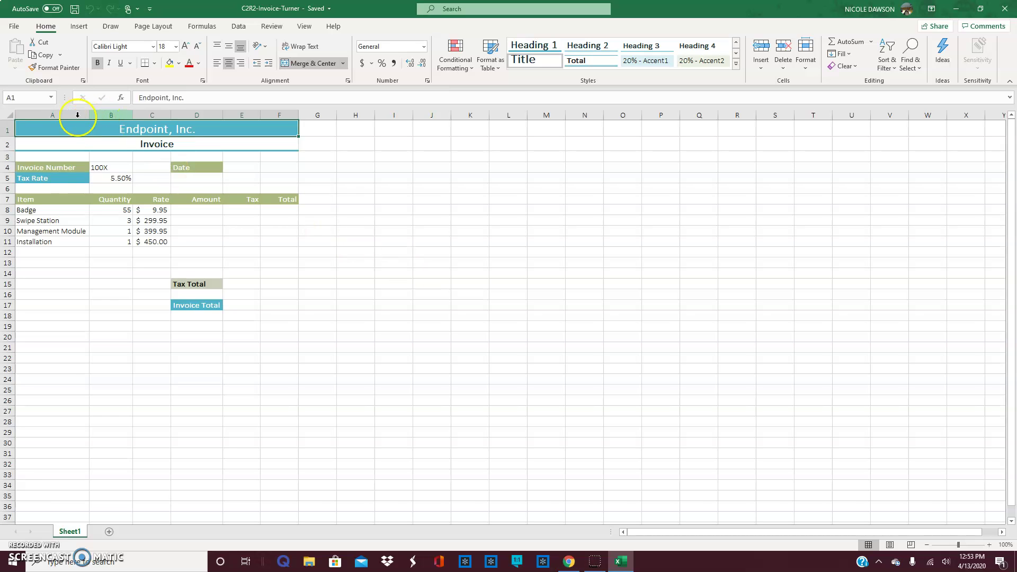
# Step: Enter the student's last name in cell A3, below the Invoice heading
pyautogui.click(47, 156)
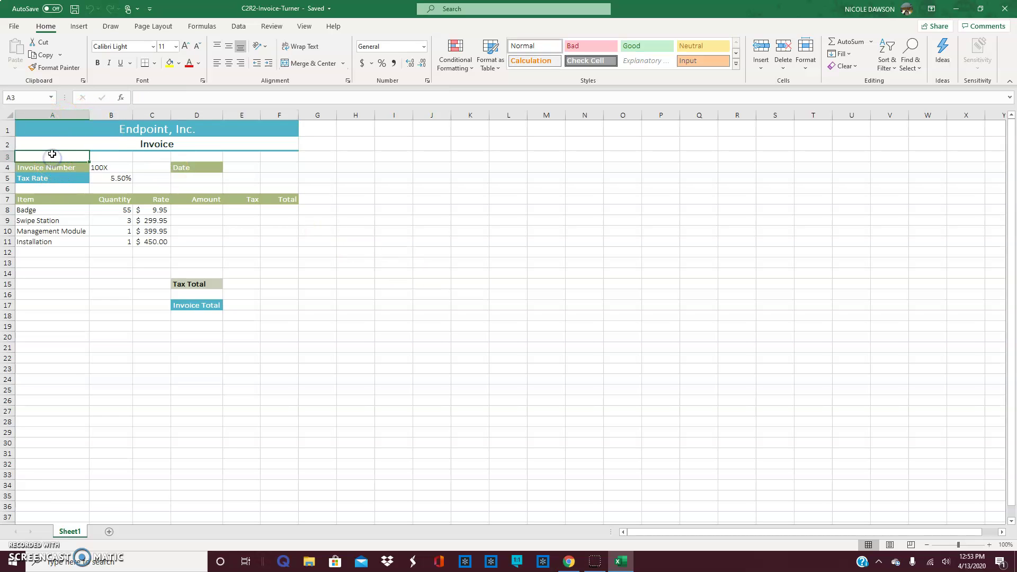
pyautogui.write('TUrne')
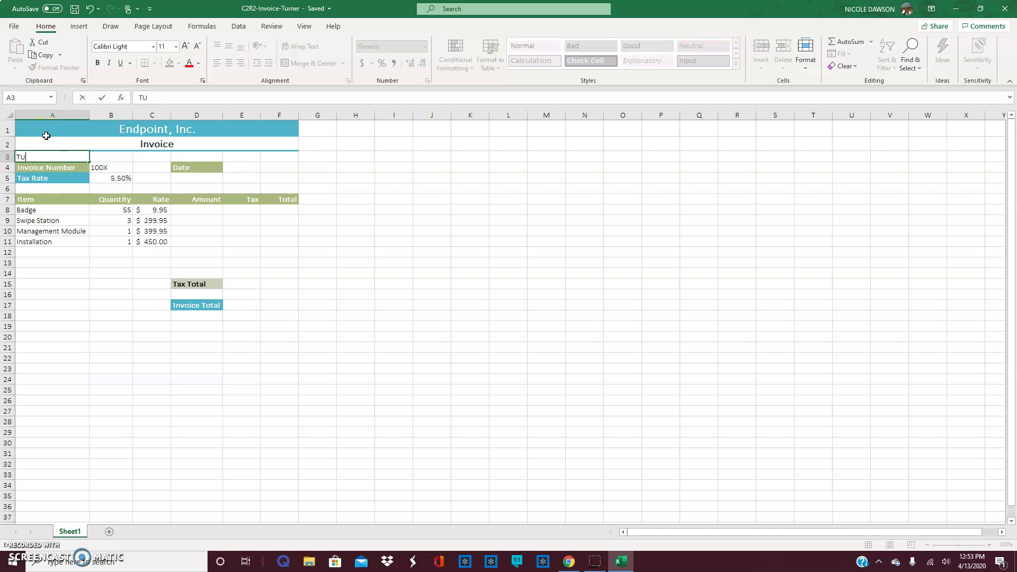
pyautogui.press('BackSpace')
pyautogui.press('BackSpace')
pyautogui.press('BackSpace')
pyautogui.press('BackSpace')
pyautogui.write('urner')
pyautogui.click(83, 108)
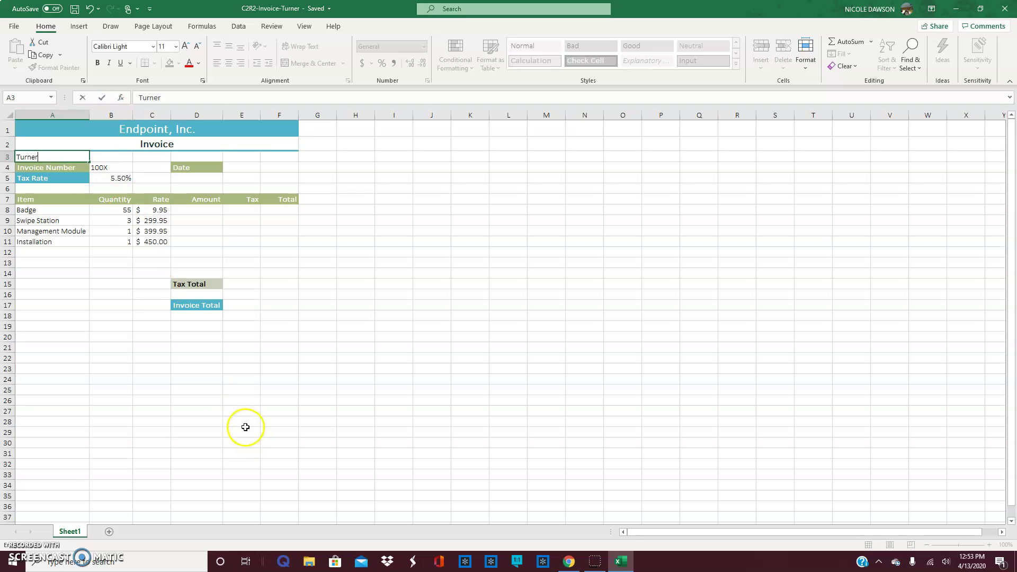
pyautogui.click(193, 442)
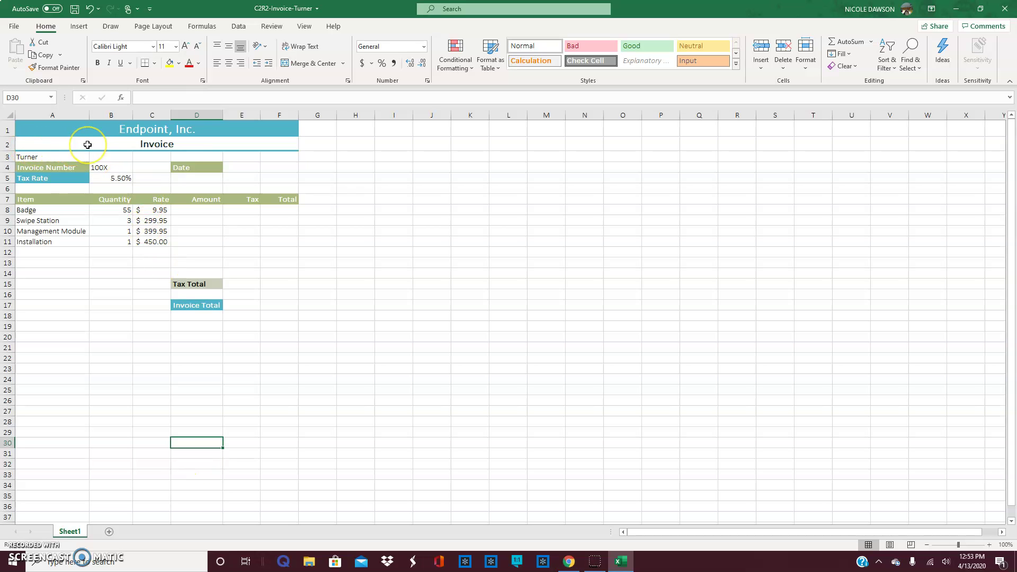
# Step: Set the invoice number in cell B4 to 1010
pyautogui.click(110, 166)
pyautogui.write('1010')
pyautogui.press('Return')
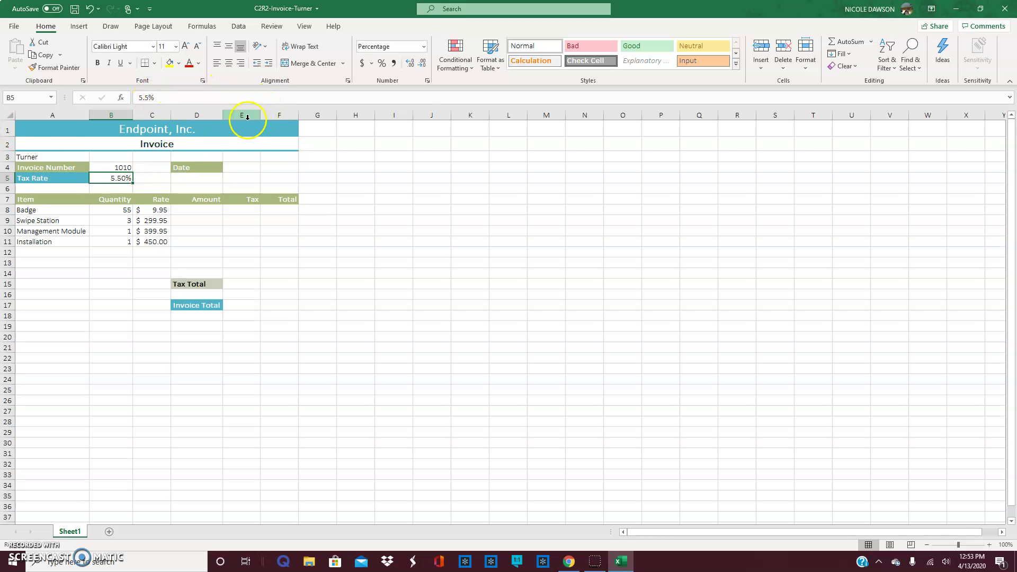
# Step: Enter the formula =TODAY() in cell E4 next to the Date label
pyautogui.click(242, 171)
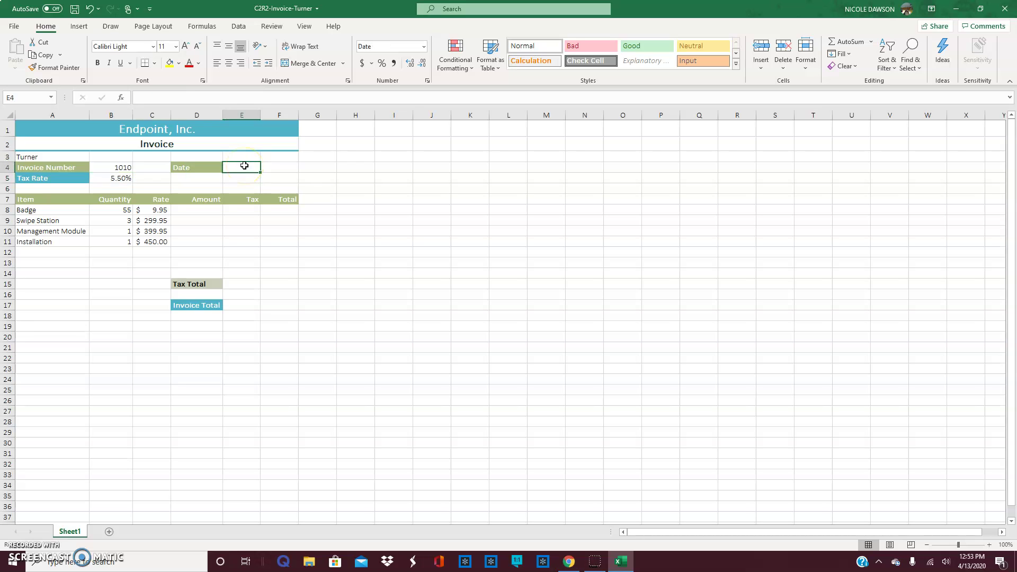
pyautogui.write('=TODAY')
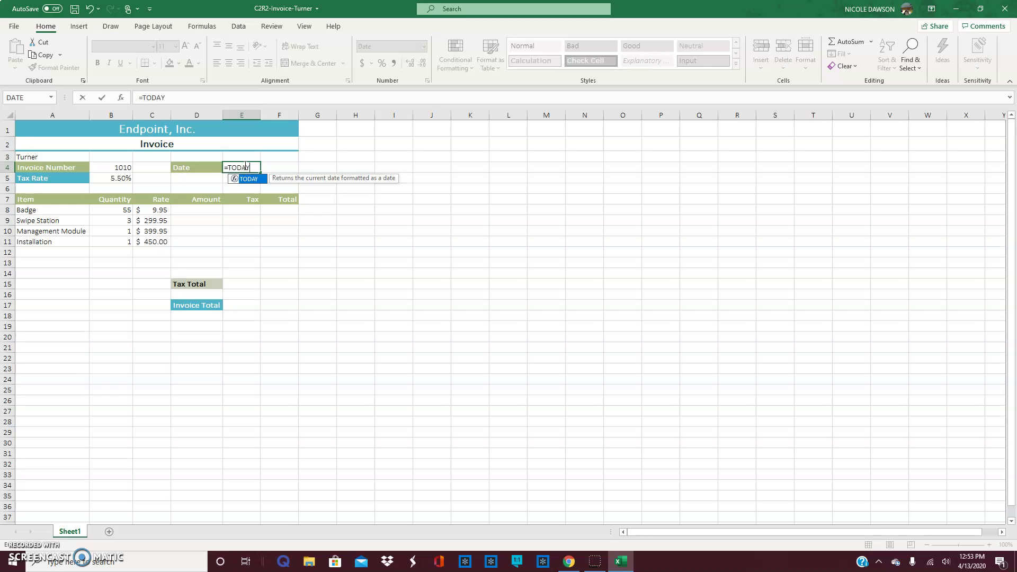
pyautogui.write('()')
pyautogui.press('Return')
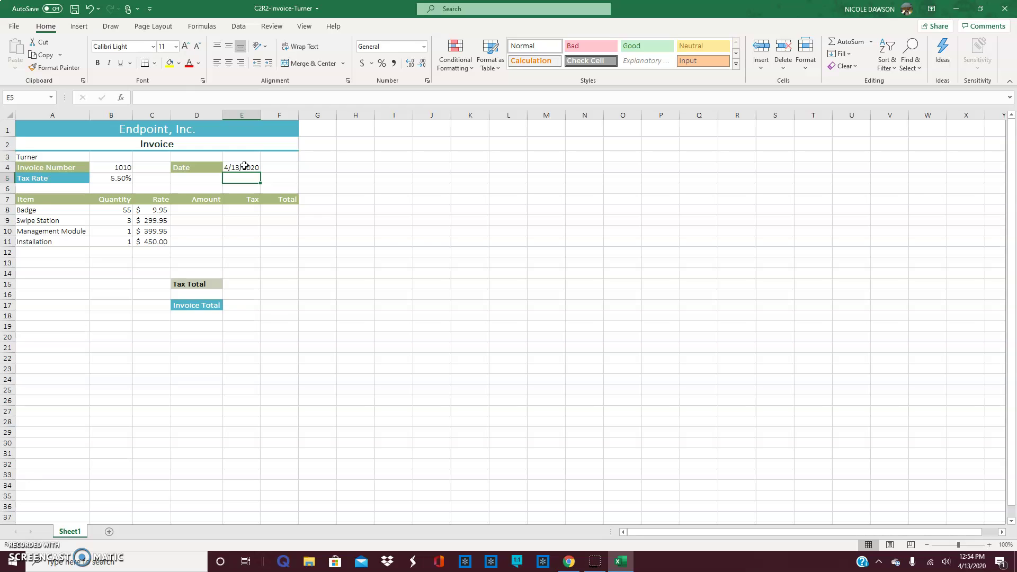
pyautogui.click(871, 41)
pyautogui.click(871, 41)
# Step: Calculate the Badge amount in D8 with =B8*C8 and fill the formula down through D13
pyautogui.click(184, 210)
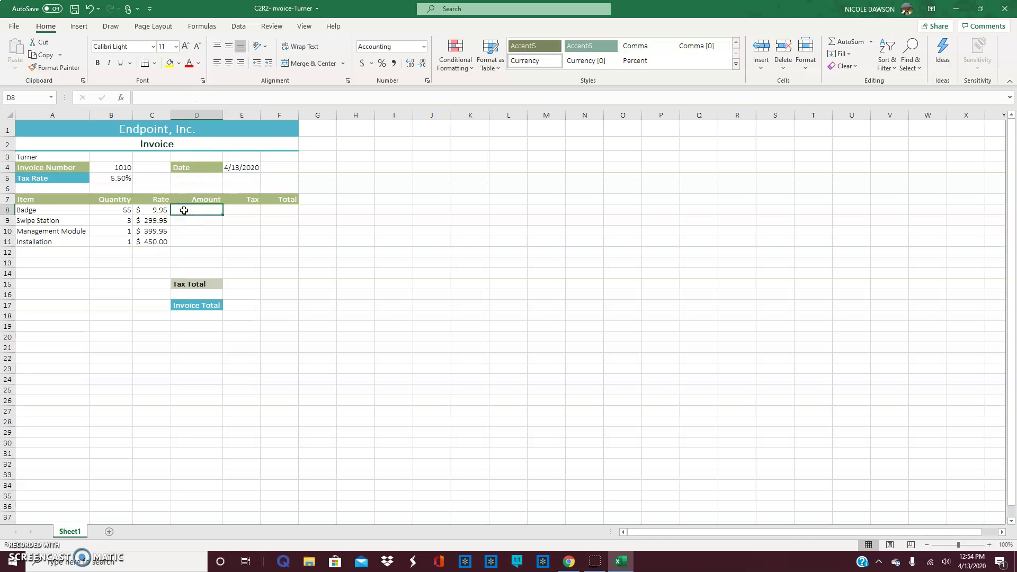
pyautogui.write('=')
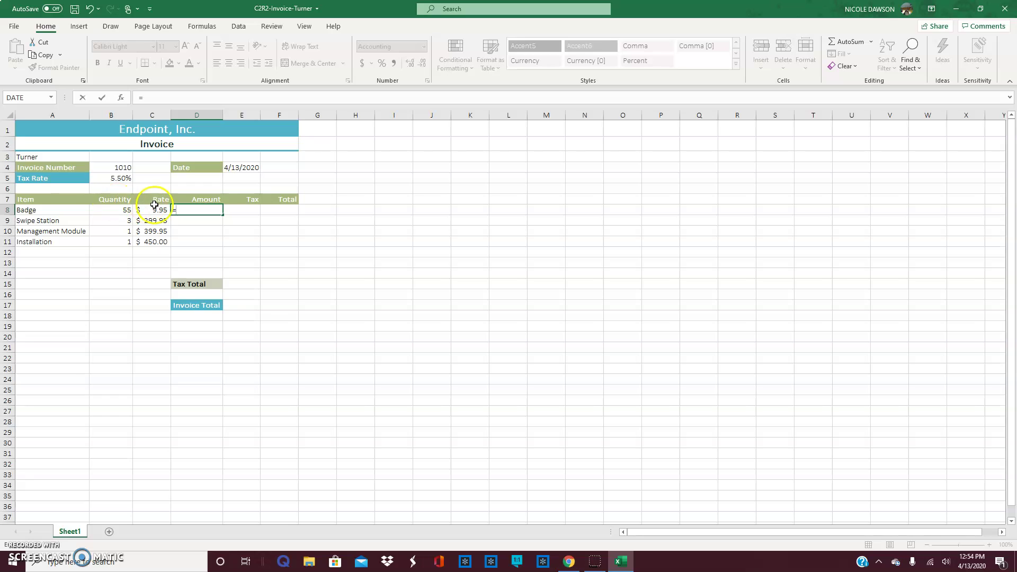
pyautogui.click(124, 211)
pyautogui.write('*')
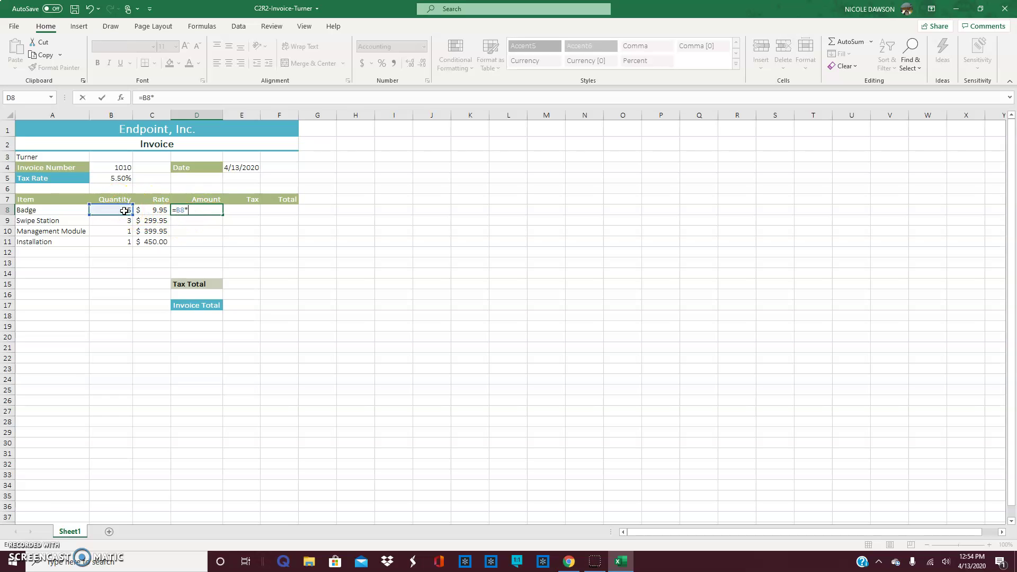
pyautogui.click(149, 210)
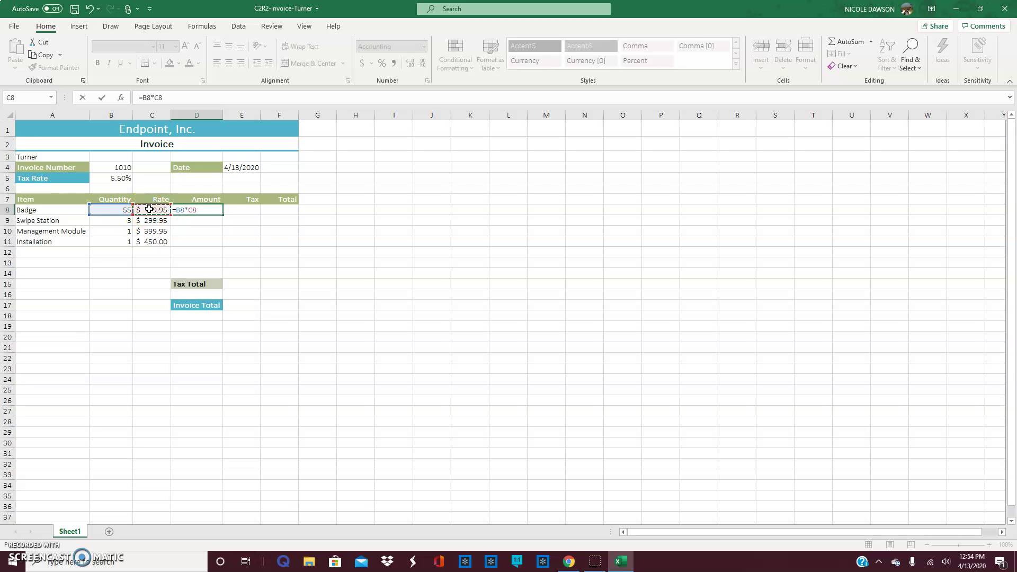
pyautogui.press('Return')
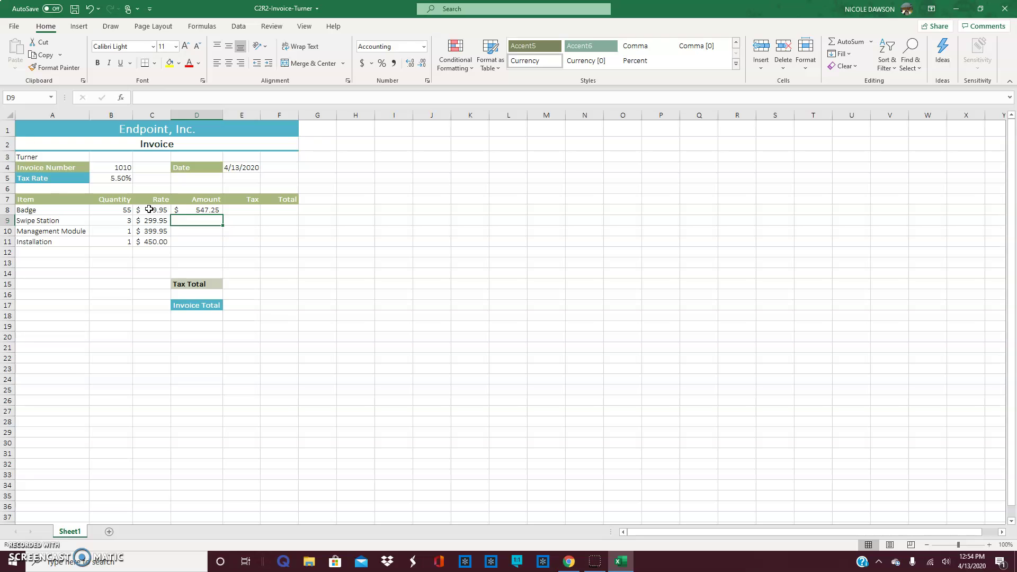
pyautogui.click(197, 210)
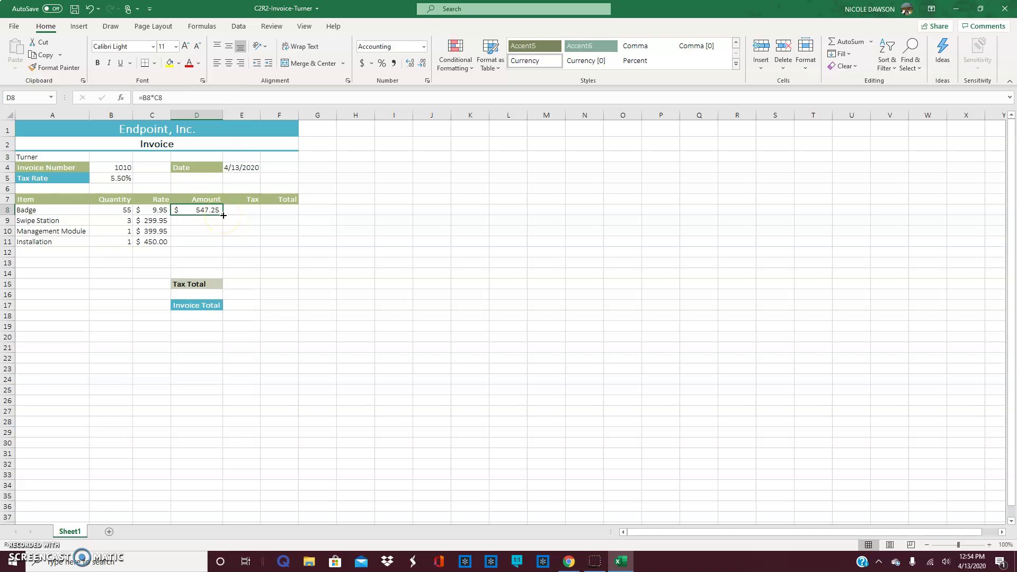
pyautogui.moveTo(223, 215); pyautogui.dragTo(219, 263)
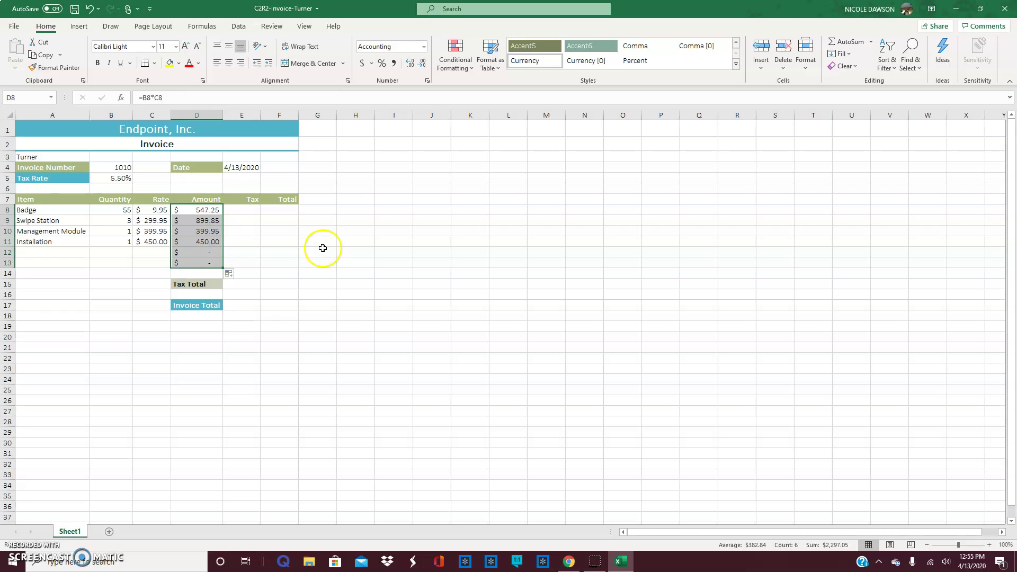
# Step: Try calculating the Badge tax in E8 with =D8*$B$5, then undo the entry
pyautogui.click(252, 210)
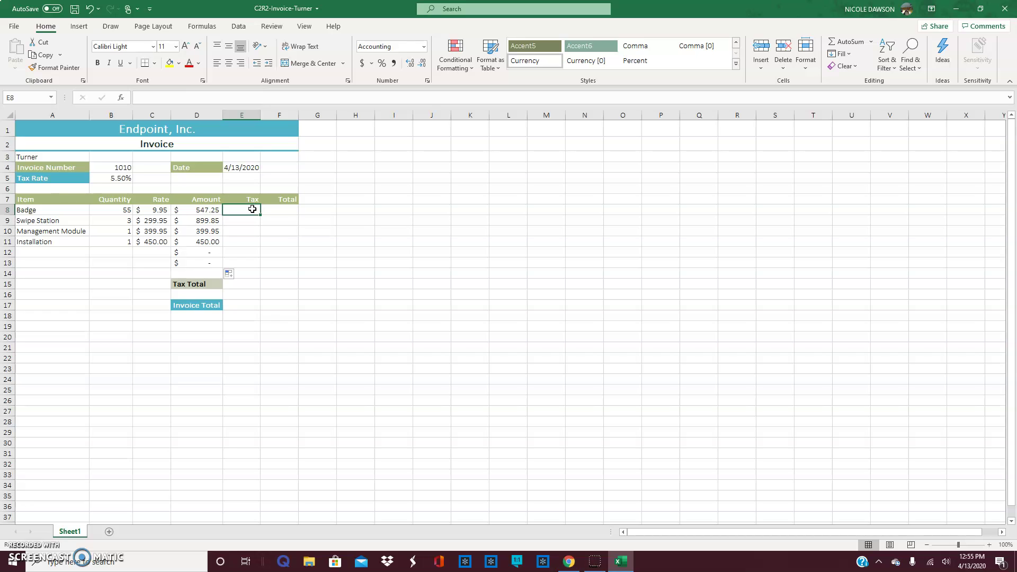
pyautogui.write('=')
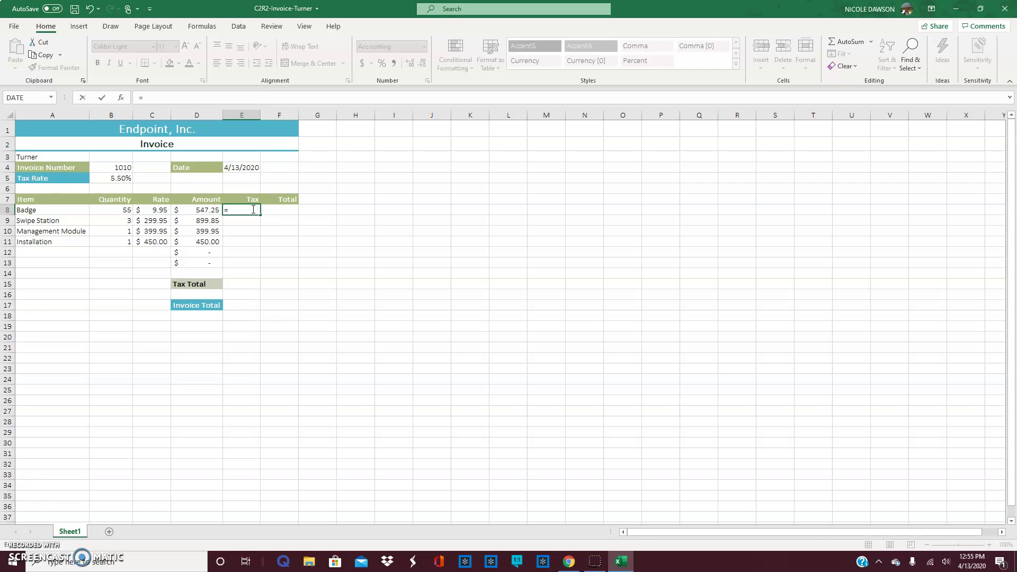
pyautogui.click(202, 211)
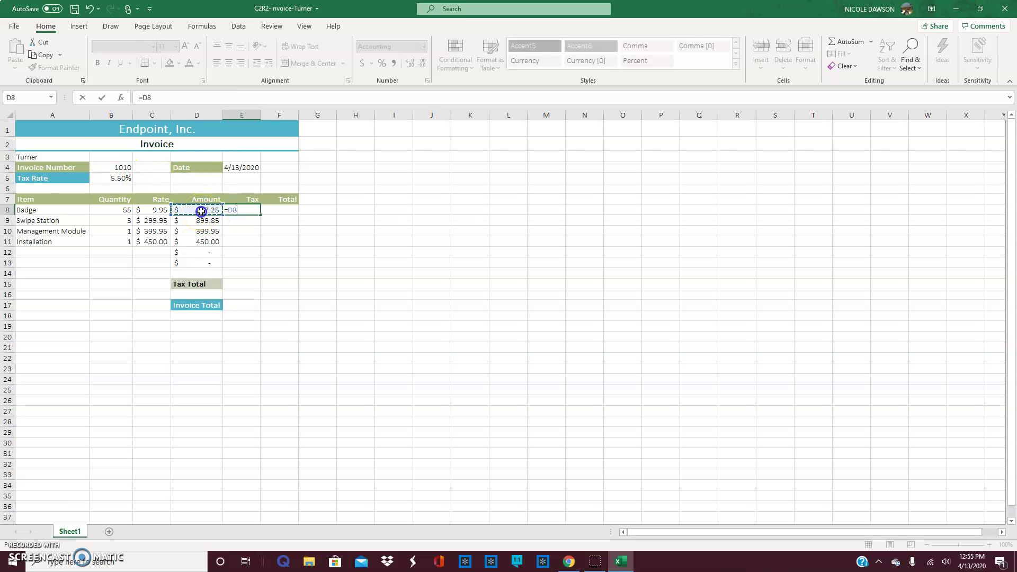
pyautogui.write('*')
pyautogui.click(126, 178)
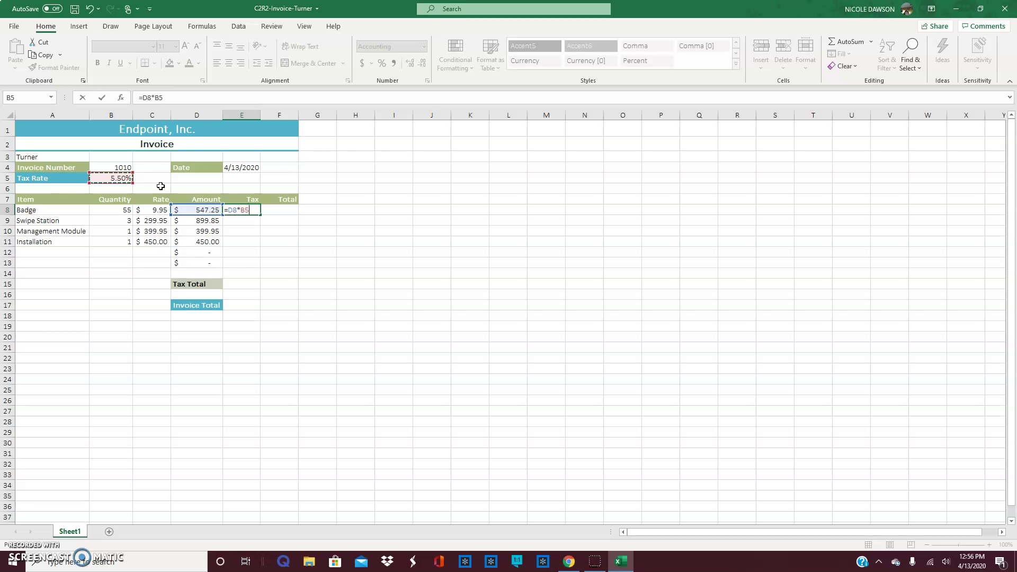
pyautogui.press('F4')
pyautogui.press('Return')
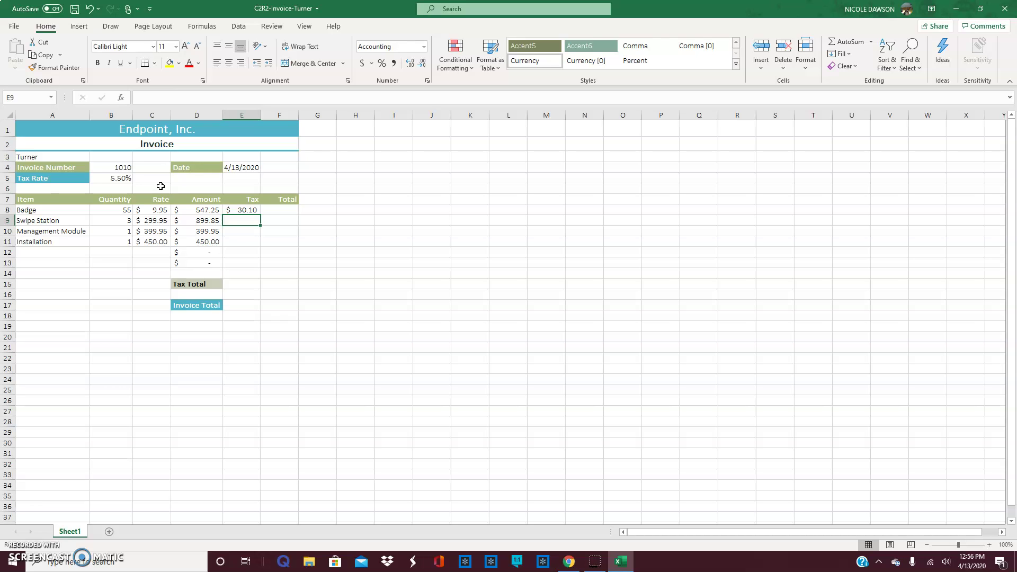
pyautogui.click(89, 9)
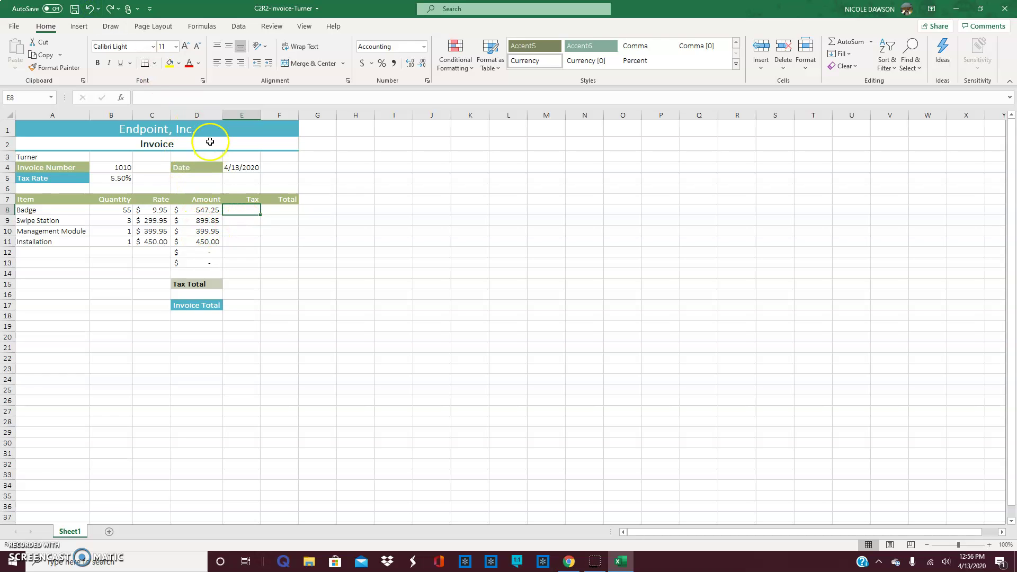
# Step: Calculate the Badge tax in E8 with =D8*$B$5 and fill the formula down through E13
pyautogui.write('=')
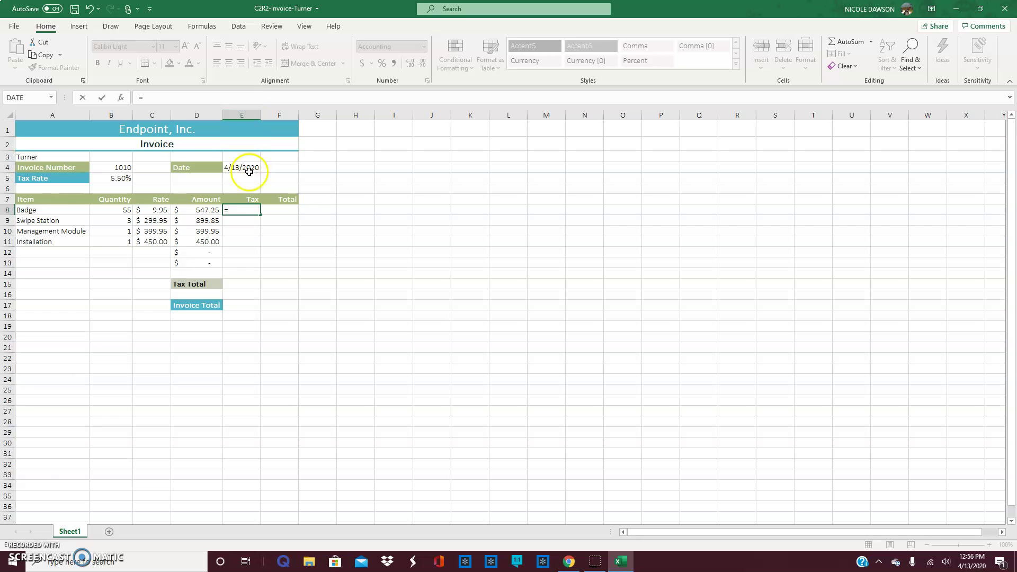
pyautogui.click(206, 210)
pyautogui.write('*')
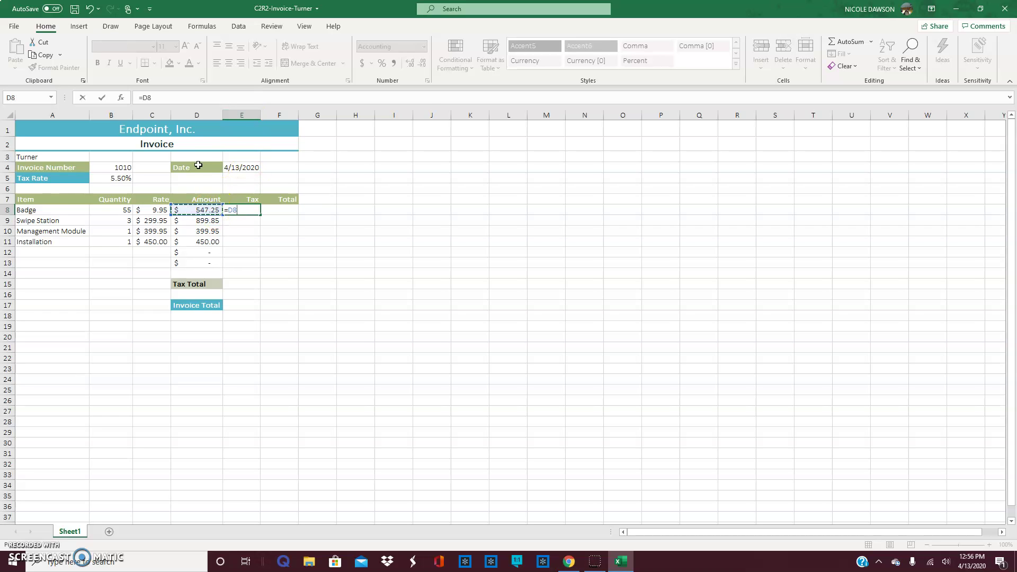
pyautogui.click(112, 176)
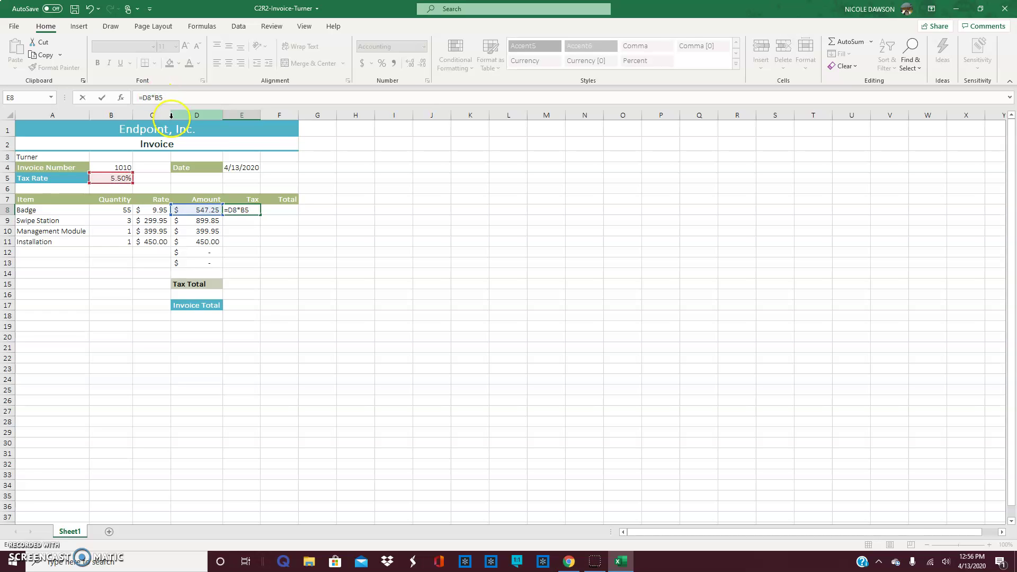
pyautogui.click(153, 98)
pyautogui.write('$')
pyautogui.click(162, 97)
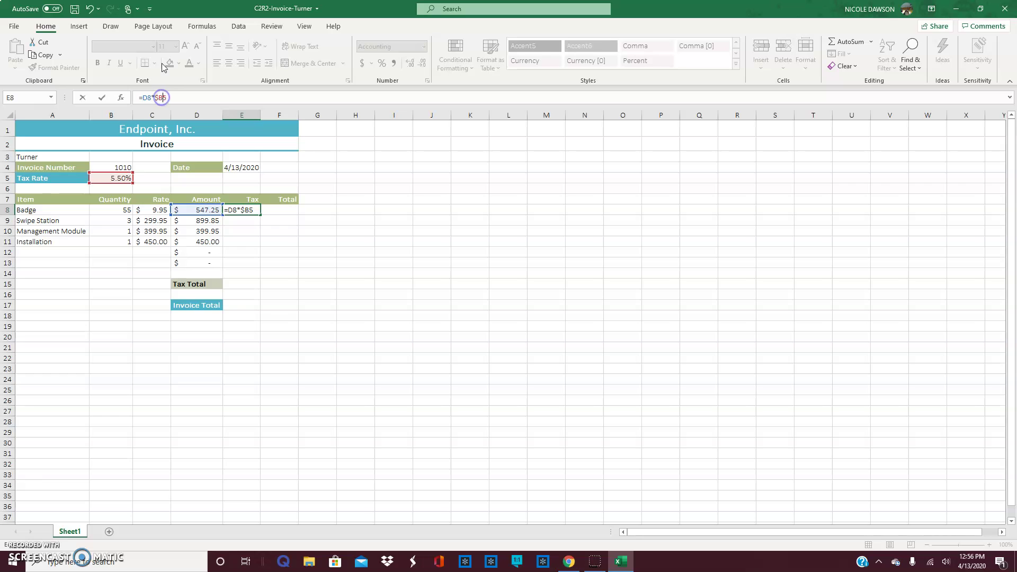
pyautogui.write('$')
pyautogui.press('Return')
pyautogui.click(240, 209)
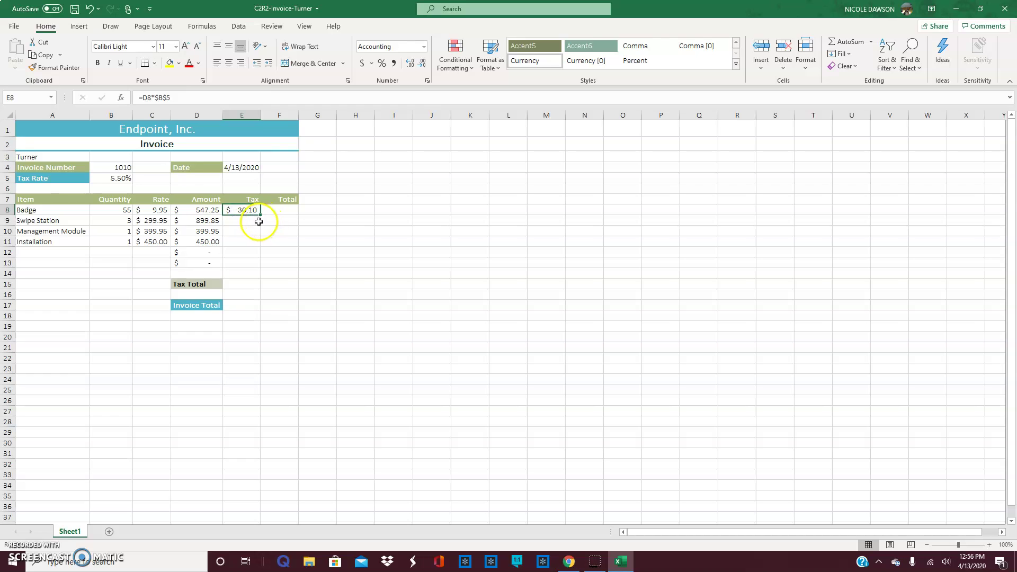
pyautogui.moveTo(260, 213); pyautogui.dragTo(256, 269)
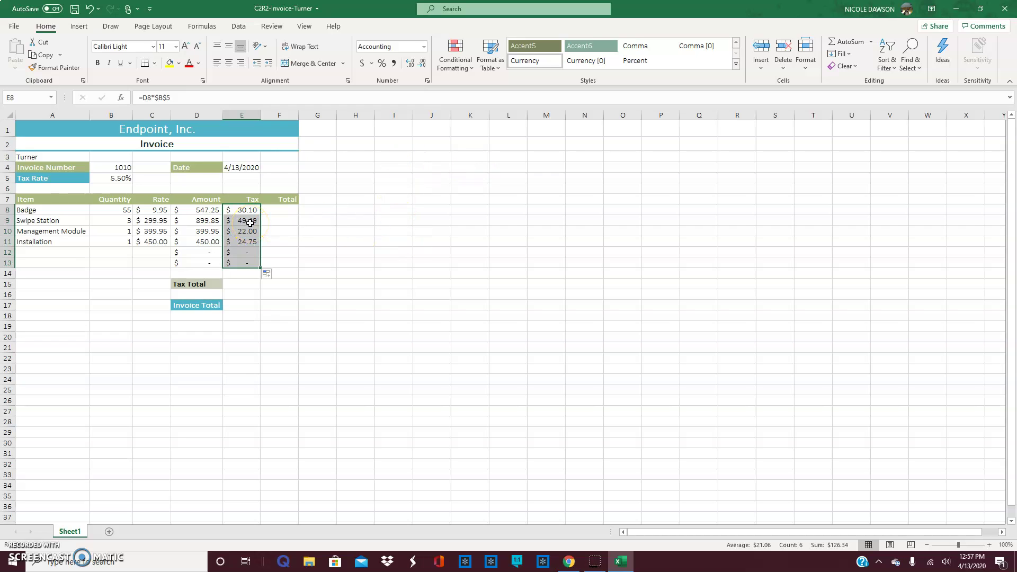
# Step: Calculate the Badge total in F8 with =D8+E8 and fill the formula down through F13
pyautogui.click(276, 208)
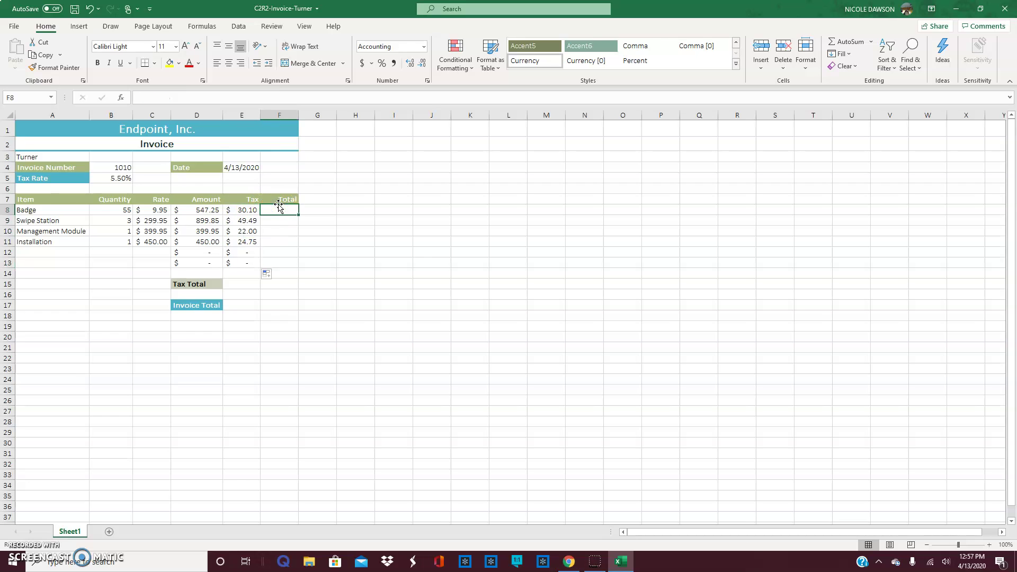
pyautogui.write('=')
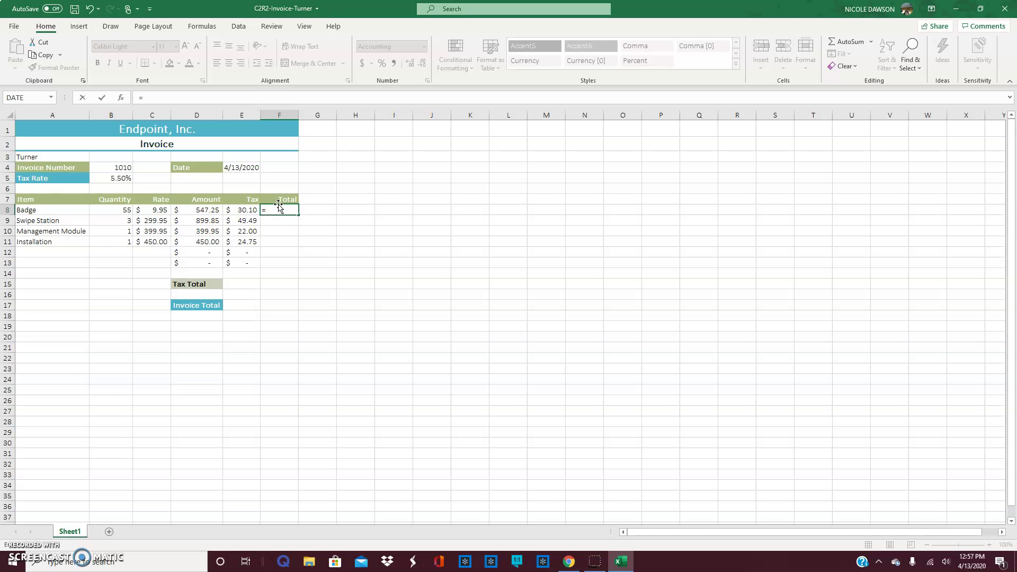
pyautogui.click(202, 212)
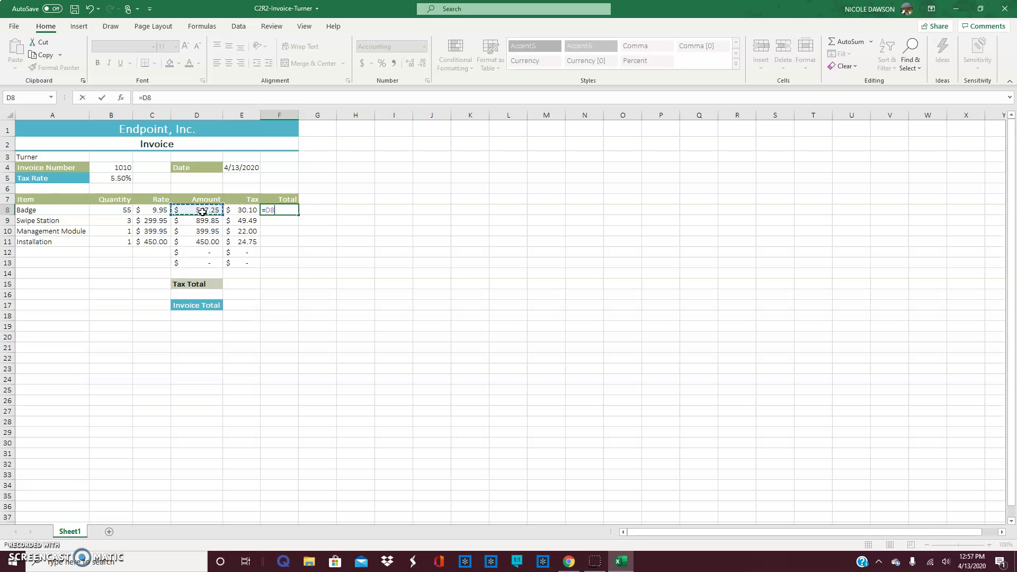
pyautogui.write('+')
pyautogui.click(253, 209)
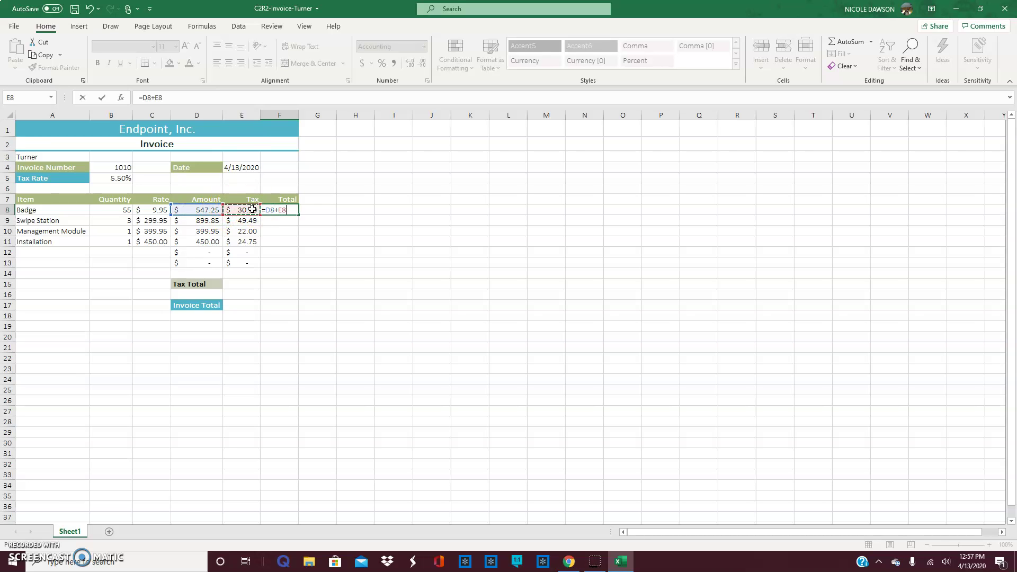
pyautogui.press('Return')
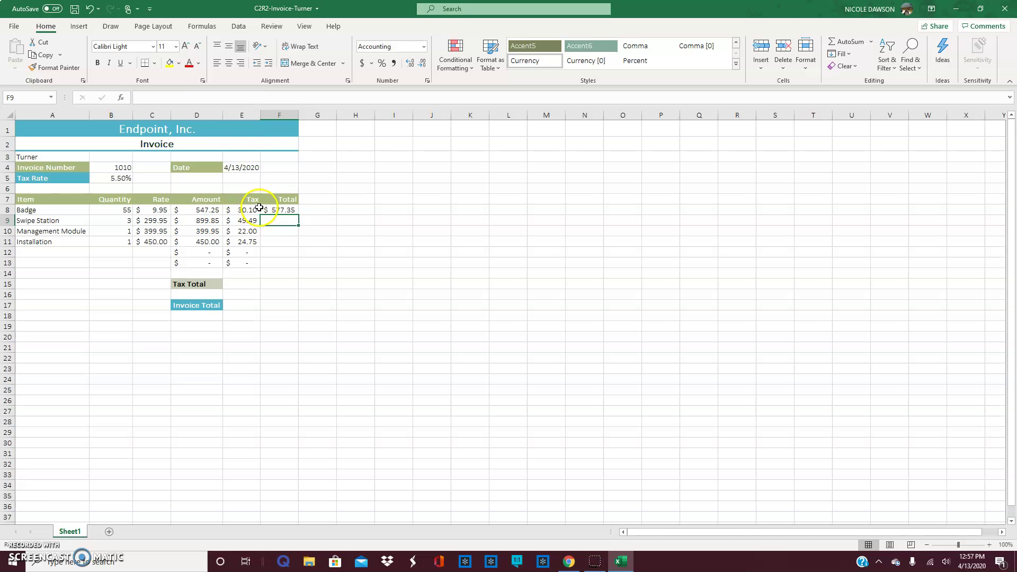
pyautogui.click(279, 211)
pyautogui.moveTo(299, 214); pyautogui.dragTo(295, 267)
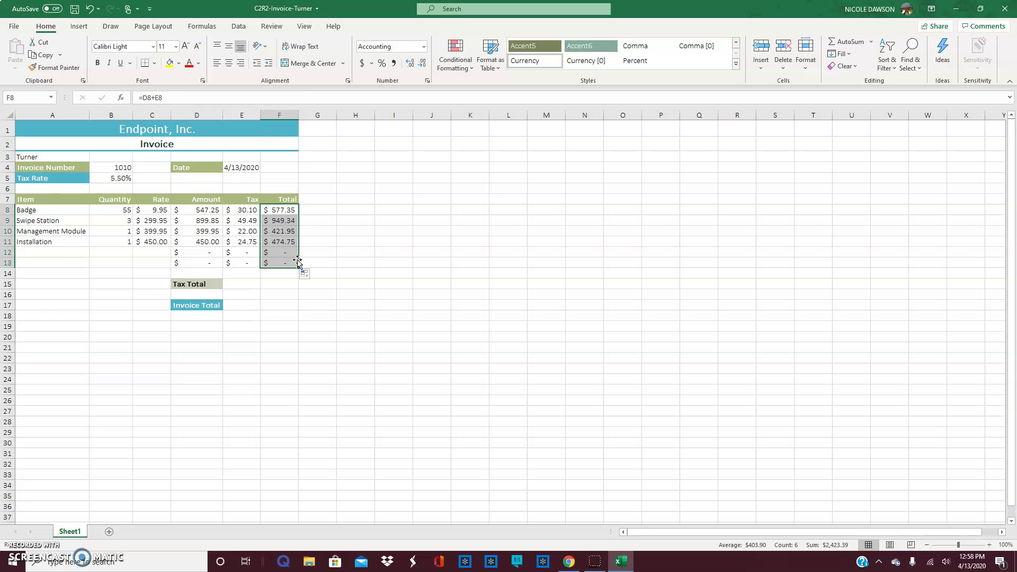
# Step: Sum the Tax column in E15 beside the Tax Total label with =SUM(E8:E13)
pyautogui.click(241, 284)
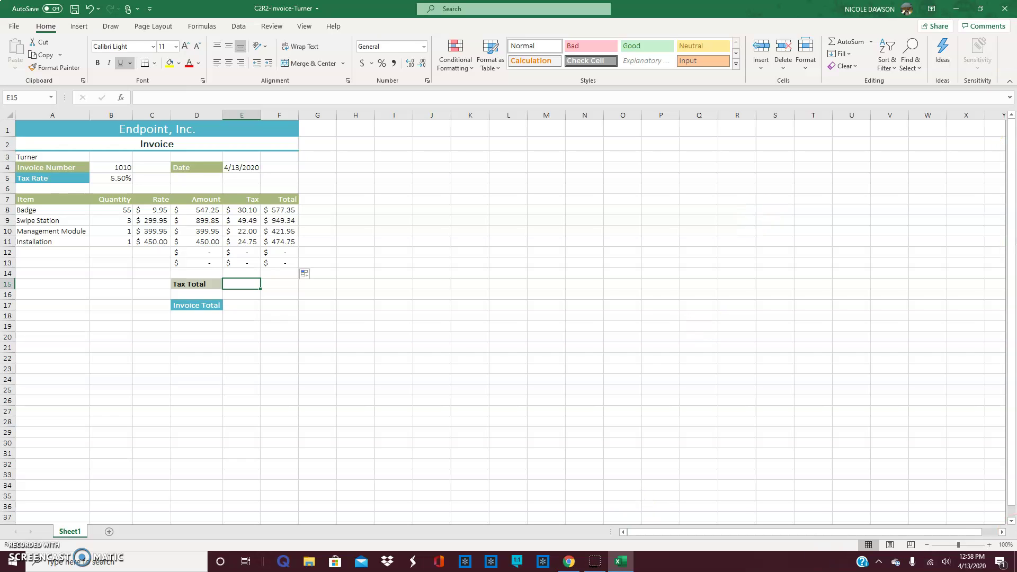
pyautogui.click(871, 42)
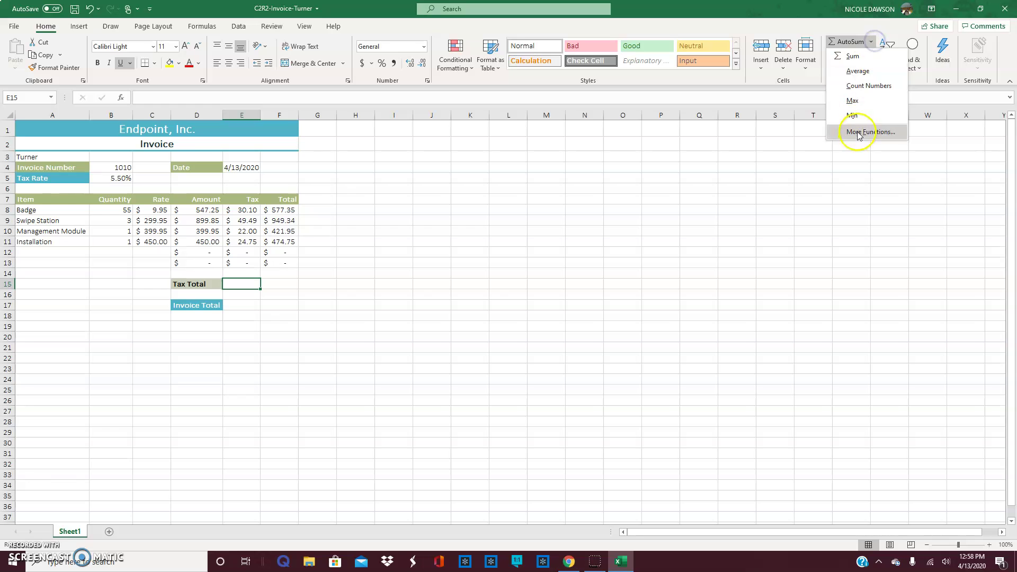
pyautogui.click(856, 57)
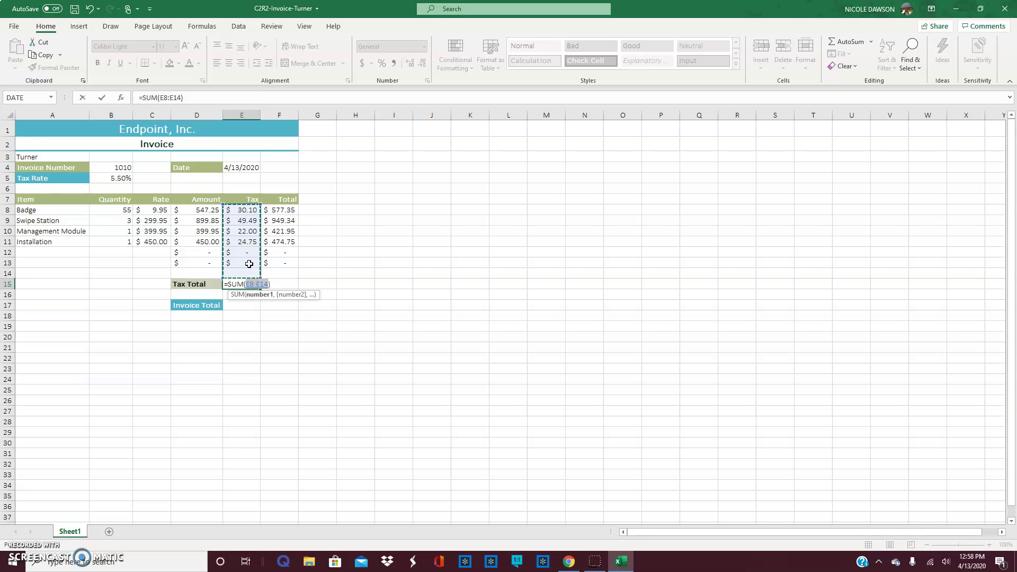
pyautogui.click(245, 211)
pyautogui.moveTo(245, 211); pyautogui.dragTo(245, 235)
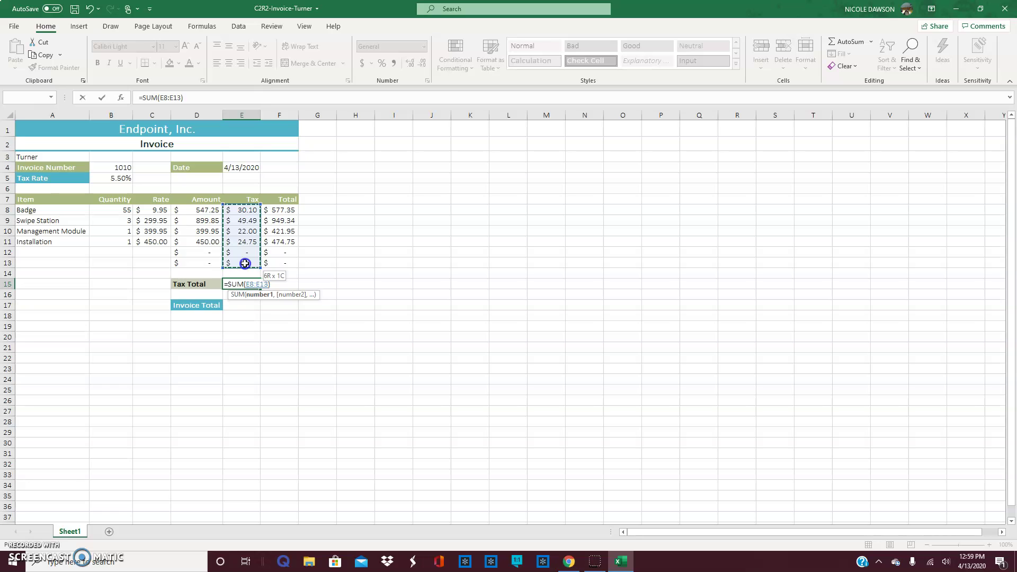
pyautogui.moveTo(245, 264); pyautogui.dragTo(245, 263)
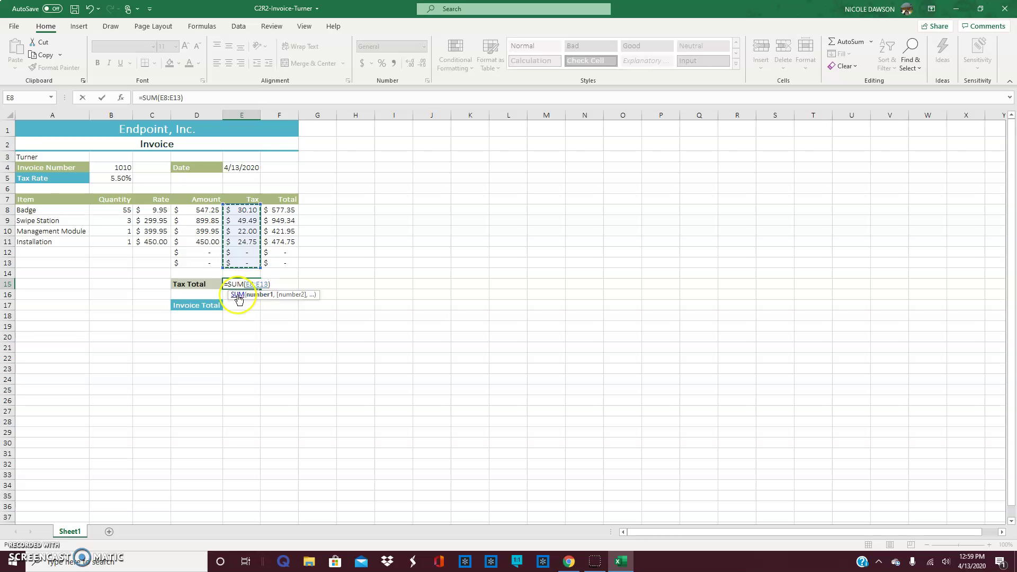
pyautogui.press('Return')
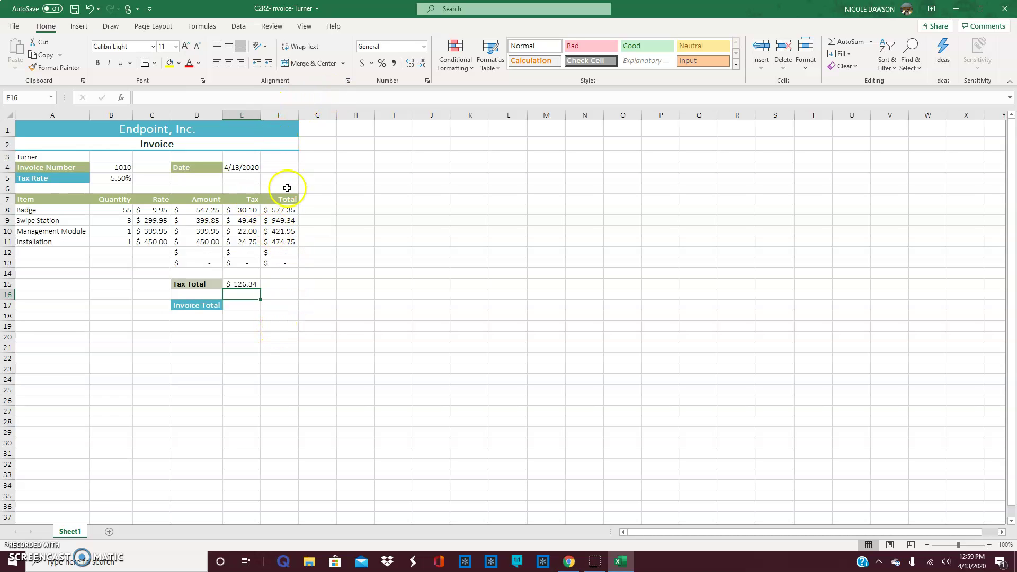
# Step: Sum the Total column in F17 on the Invoice Total row with =SUM(F8:F13)
pyautogui.click(274, 304)
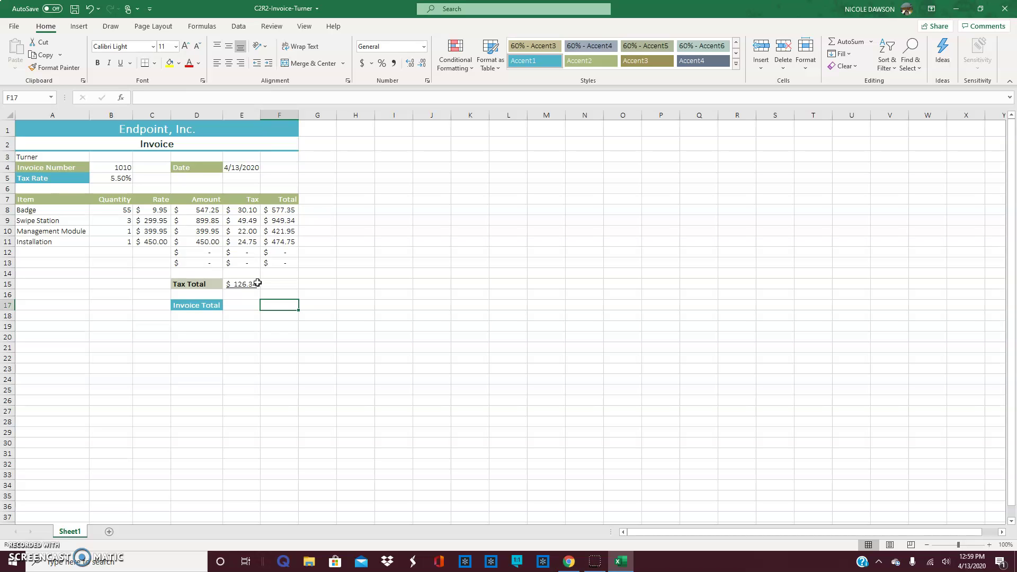
pyautogui.click(871, 41)
pyautogui.click(865, 59)
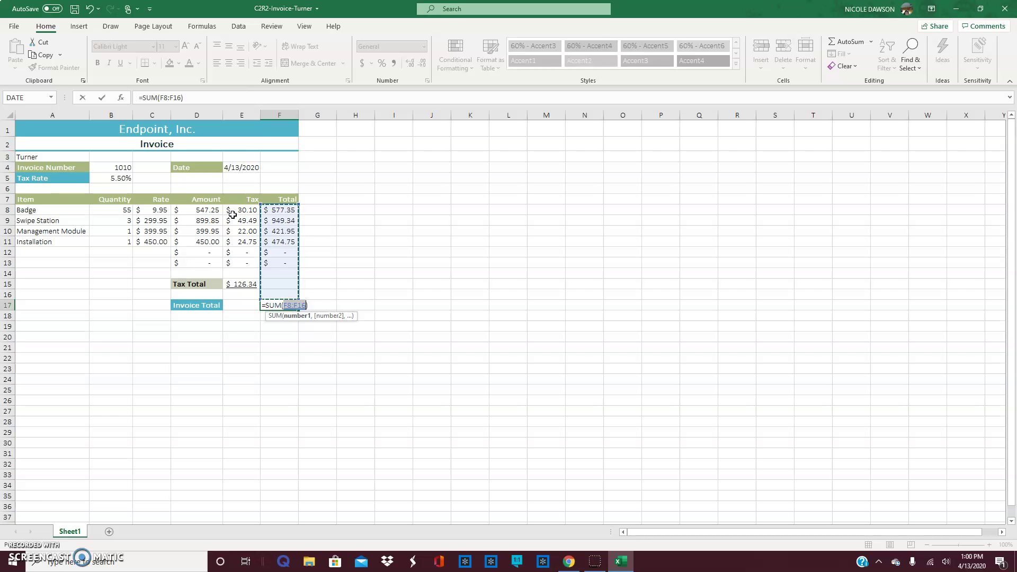
pyautogui.click(287, 211)
pyautogui.moveTo(287, 211); pyautogui.dragTo(281, 259)
pyautogui.click(281, 305)
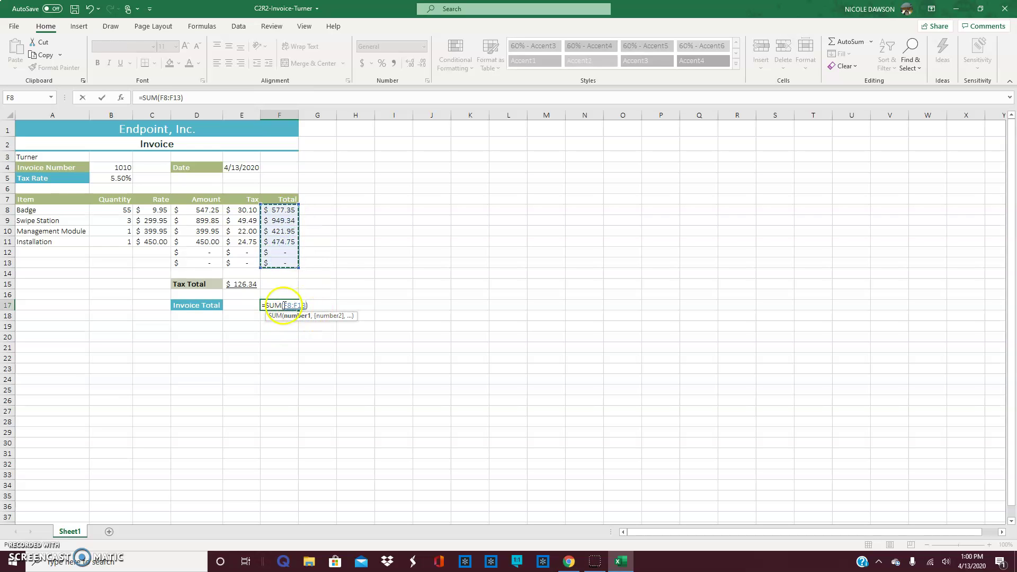
pyautogui.press('Return')
pyautogui.click(253, 238)
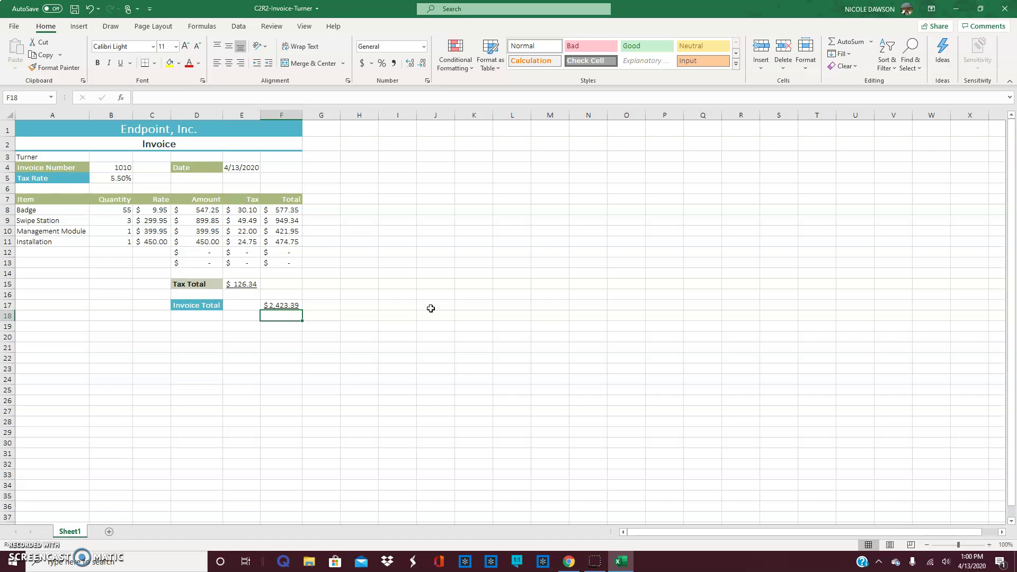
# Step: Change the Badge quantity in cell B8 to 60
pyautogui.click(111, 210)
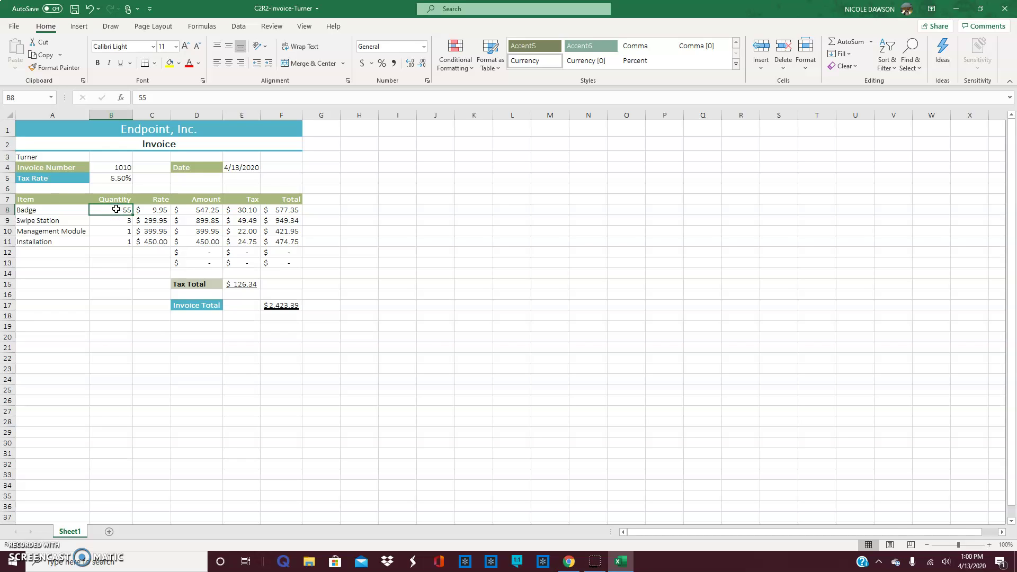
pyautogui.write('60')
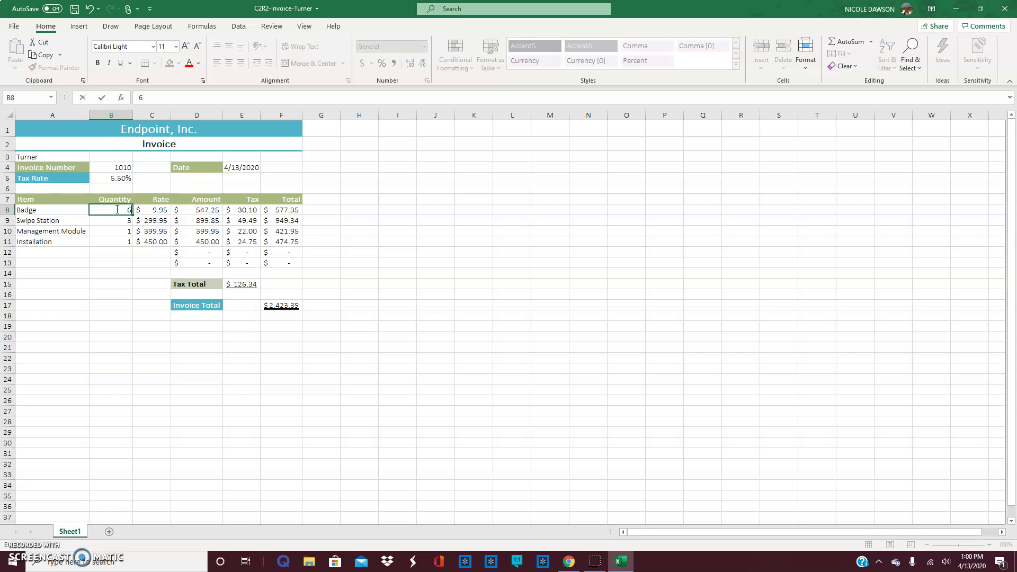
pyautogui.press('Return')
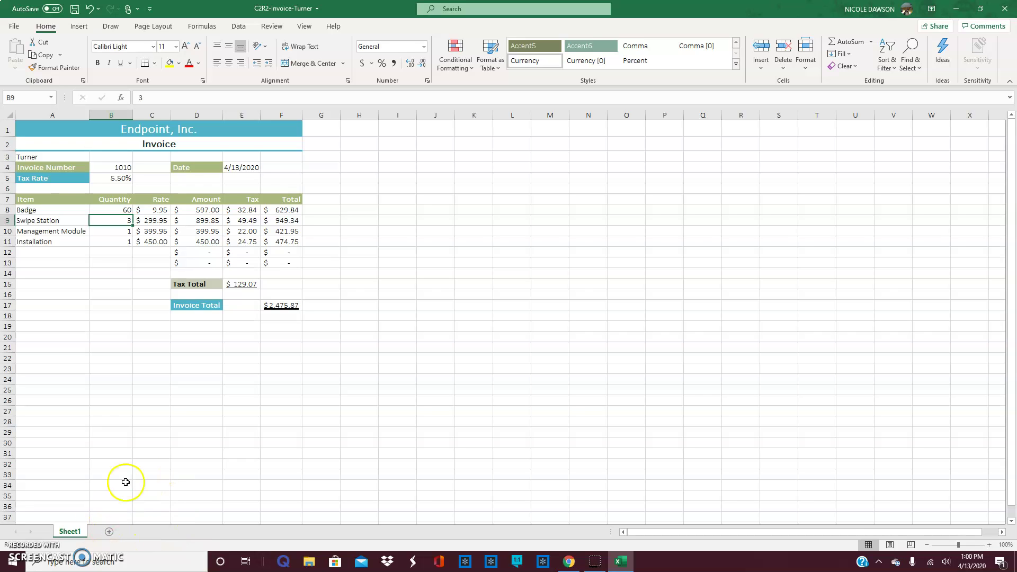
# Step: Add a second worksheet to the workbook and copy the invoice range A1:F17 from Sheet1
pyautogui.click(109, 532)
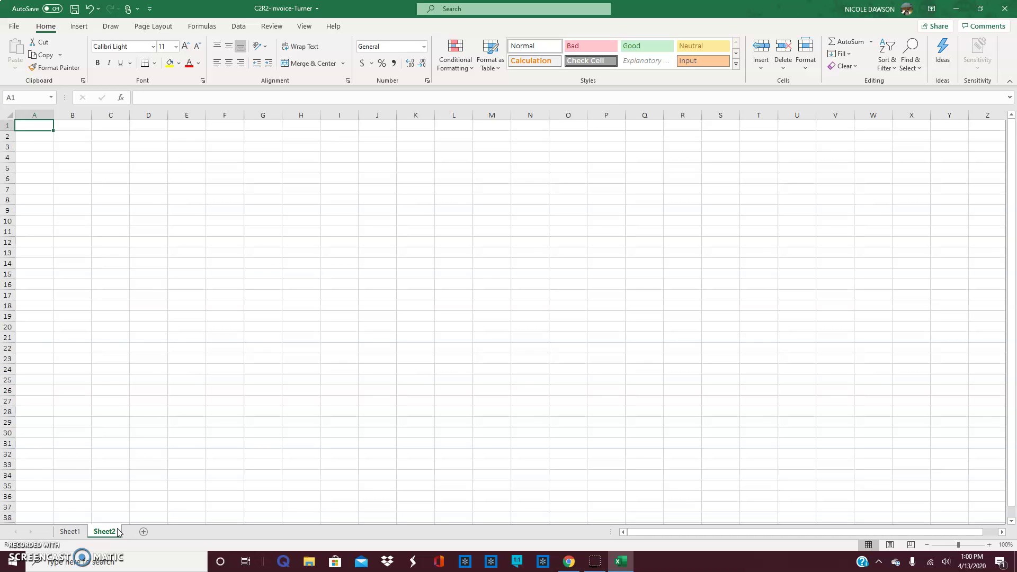
pyautogui.click(69, 531)
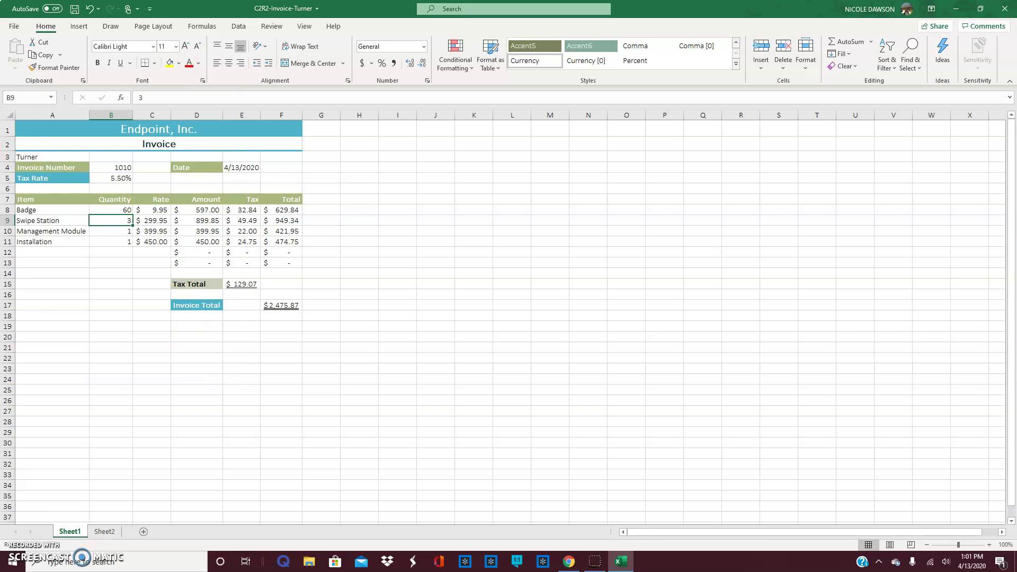
pyautogui.click(26, 130)
pyautogui.moveTo(26, 130); pyautogui.dragTo(296, 295)
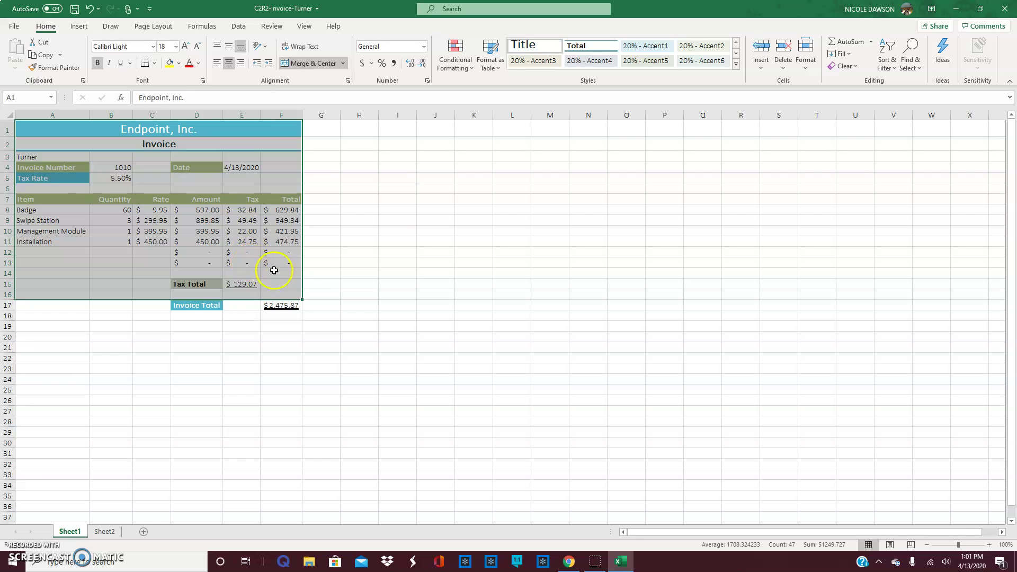
pyautogui.click(259, 334)
pyautogui.click(38, 130)
pyautogui.moveTo(38, 130)
pyautogui.mouseDown()
pyautogui.moveTo(302, 270)
pyautogui.moveTo(295, 305)
pyautogui.mouseUp()
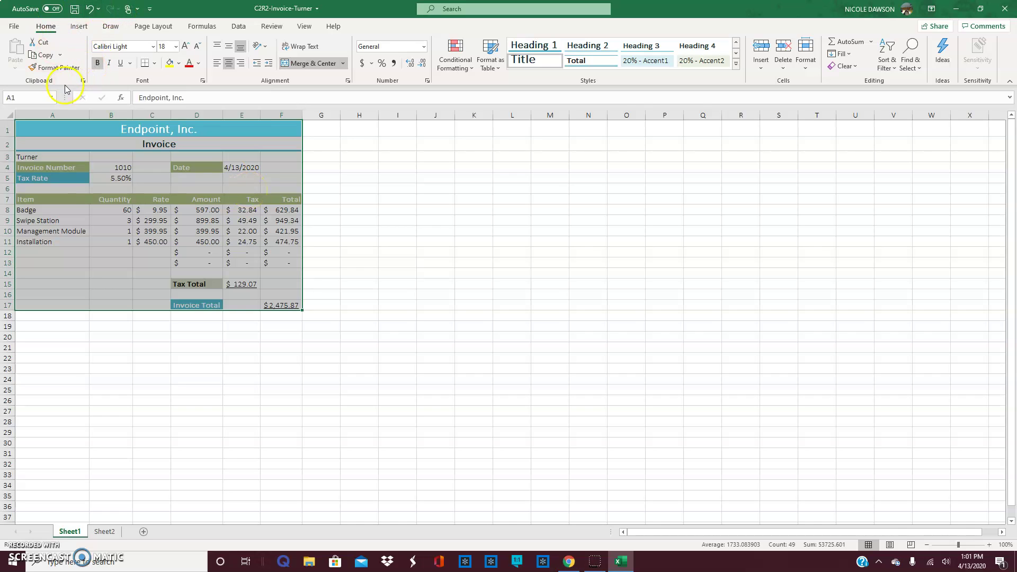
pyautogui.click(44, 56)
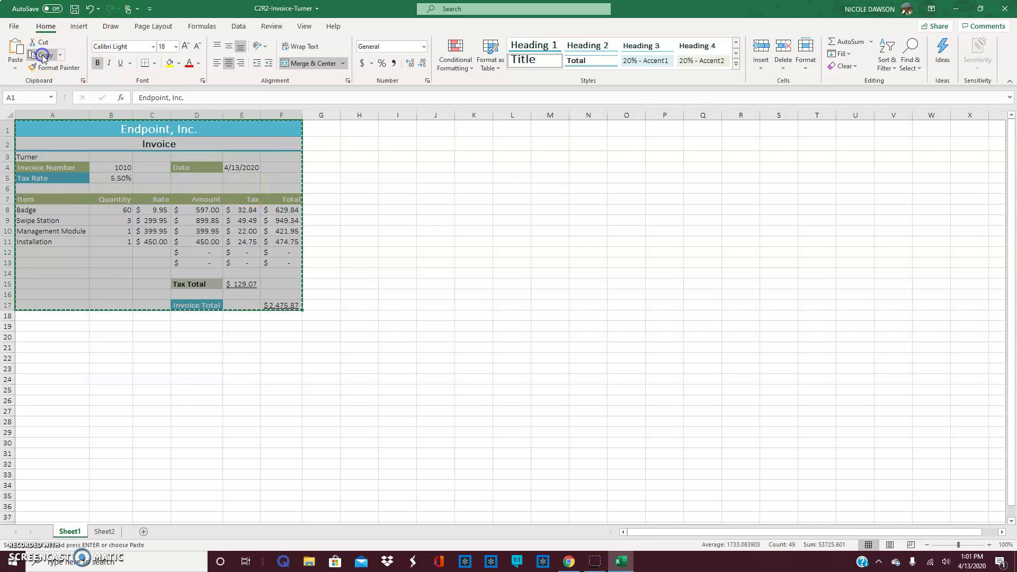
# Step: Paste the copied invoice into the new sheet at A1, keeping the source column widths
pyautogui.click(105, 532)
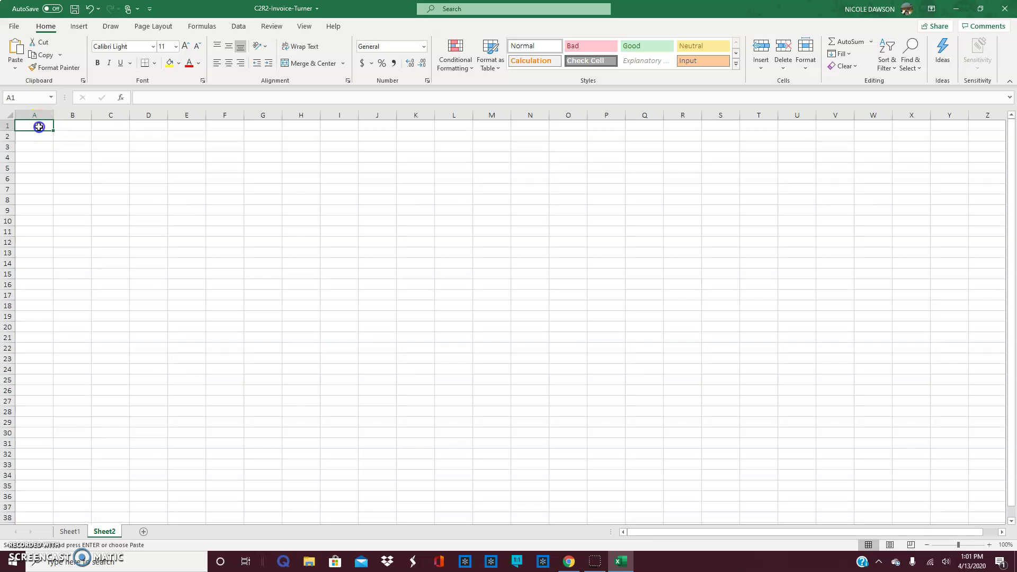
pyautogui.click(16, 48)
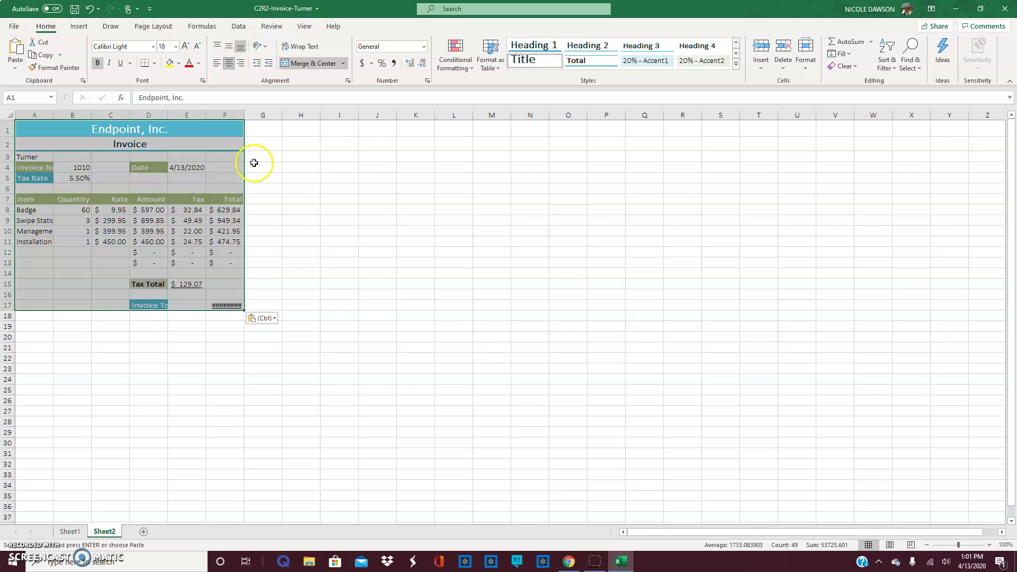
pyautogui.click(274, 319)
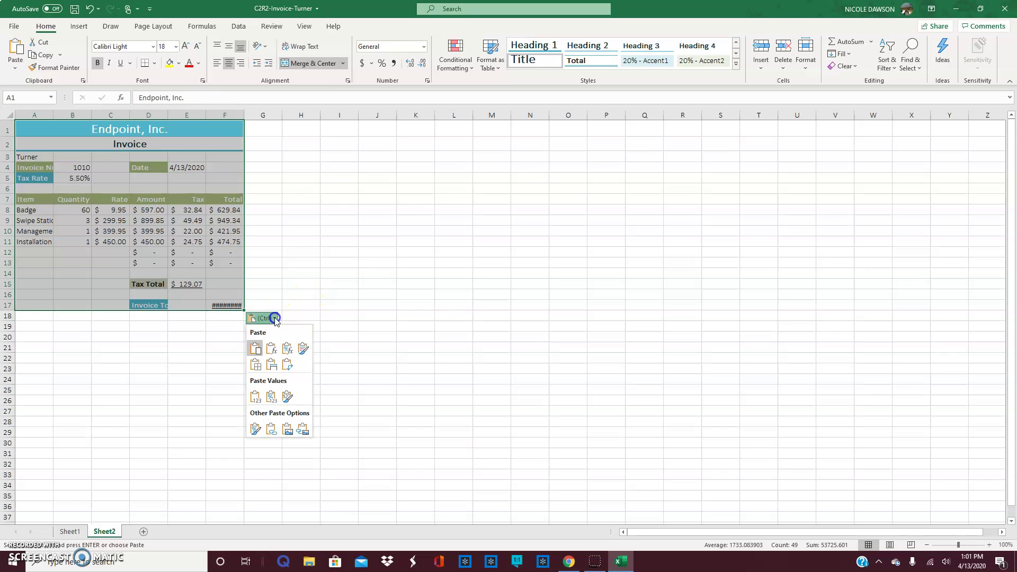
pyautogui.click(271, 366)
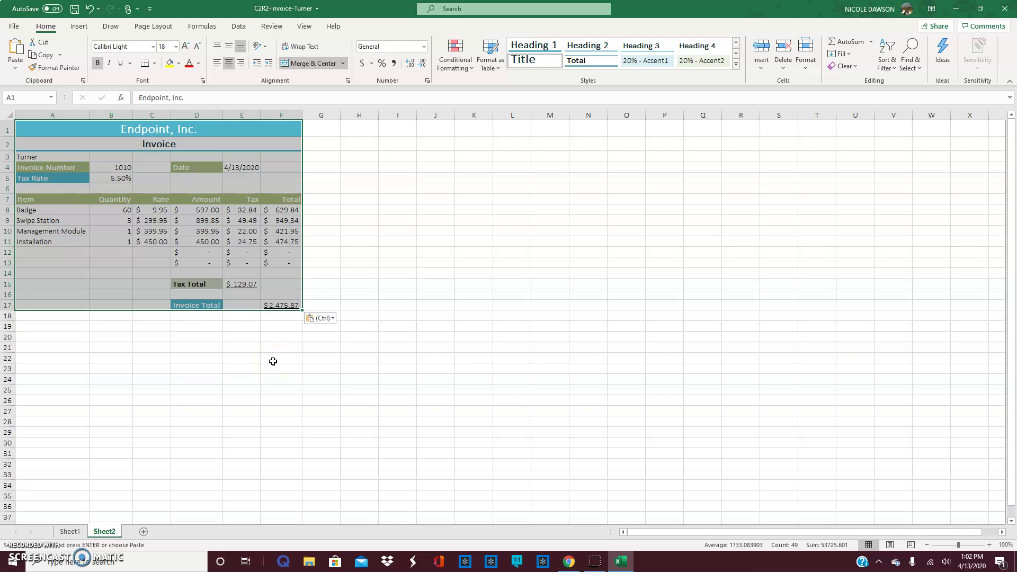
pyautogui.click(232, 398)
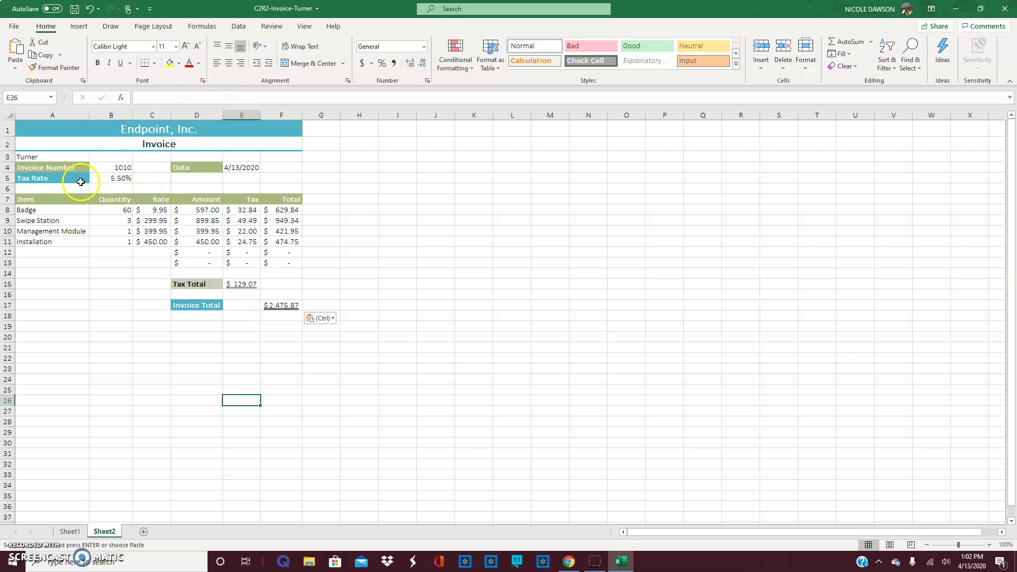
# Step: Clear the contents of the invoice number in B4 and the date in E4 on Sheet2, keeping the formatting
pyautogui.click(109, 165)
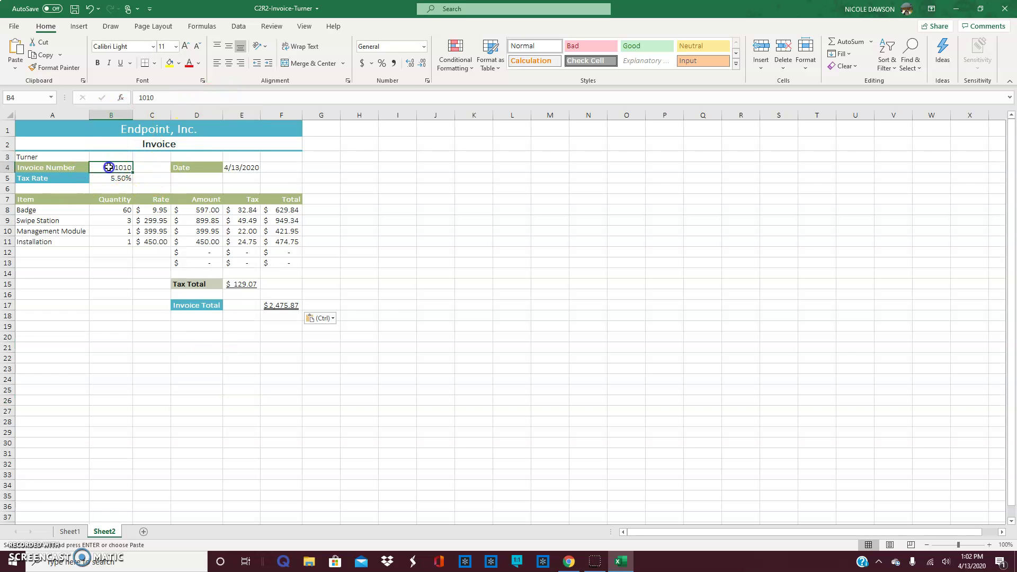
pyautogui.press('Delete')
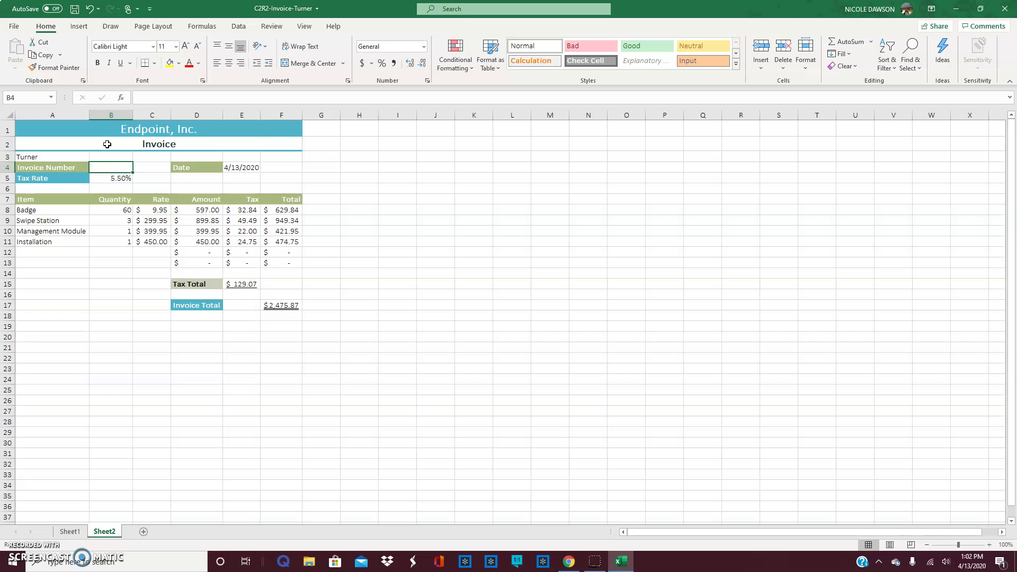
pyautogui.click(238, 169)
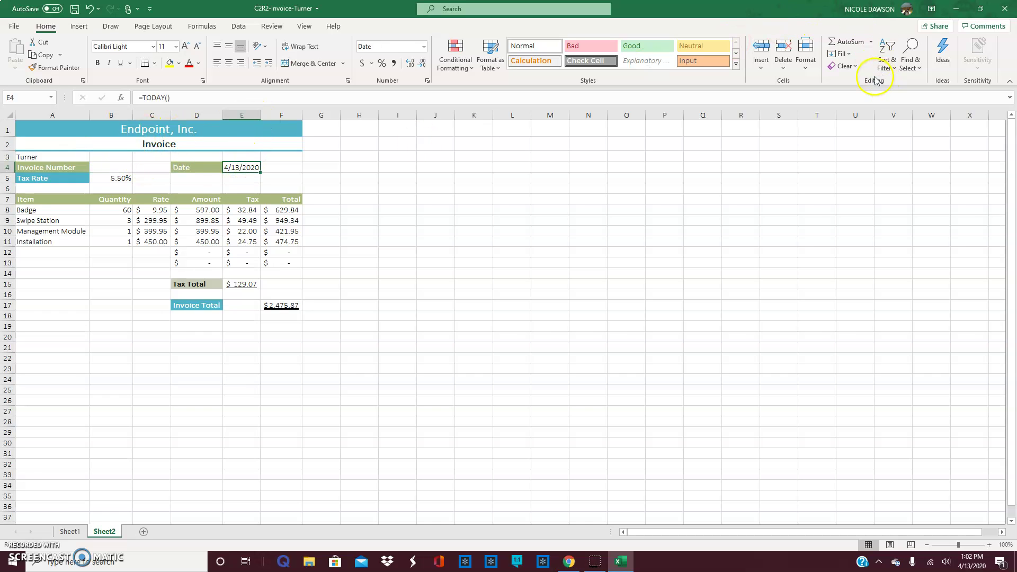
pyautogui.click(856, 67)
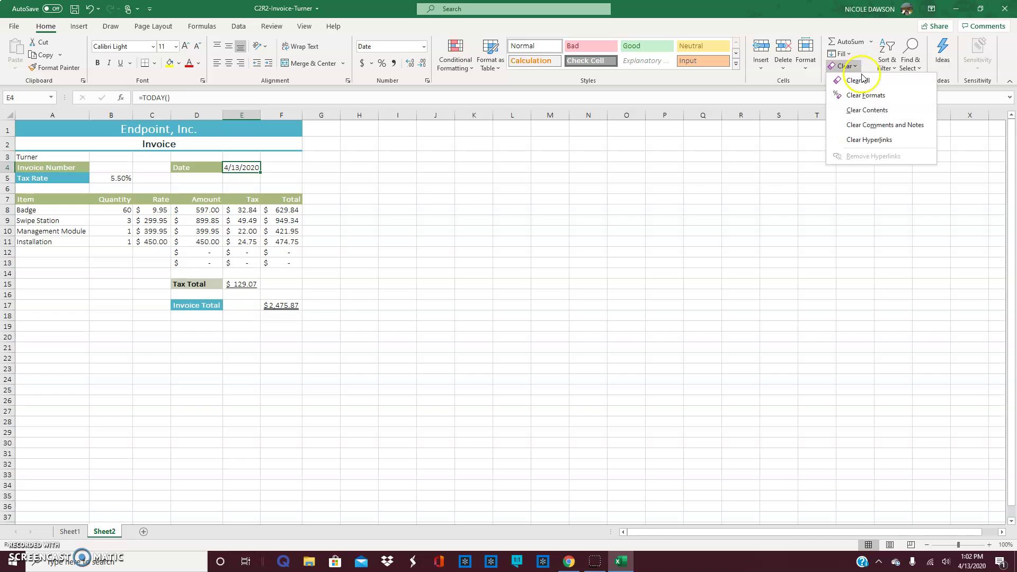
pyautogui.click(866, 110)
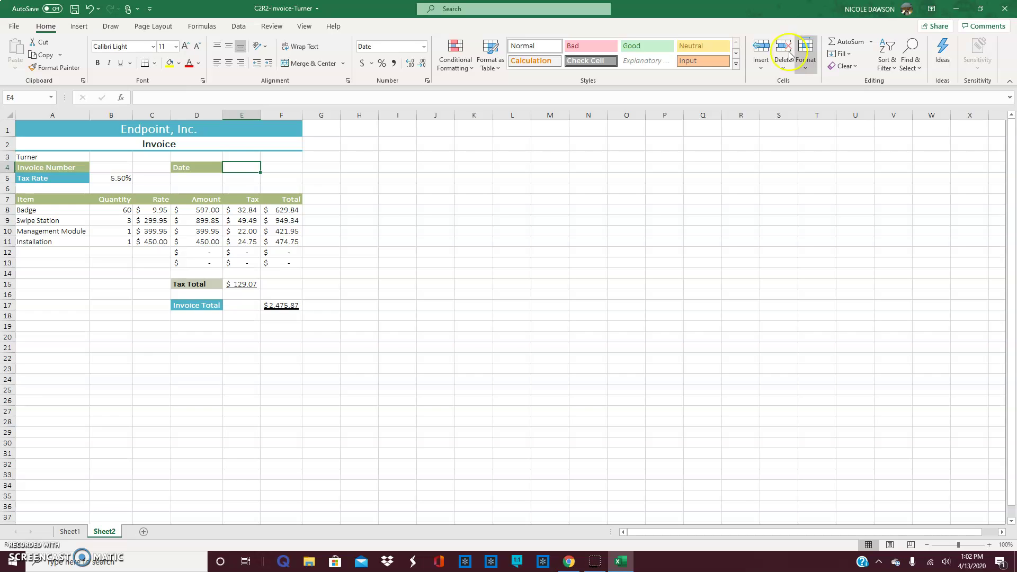
# Step: Clear only the contents of the item, quantity and rate entries in A8:C11 on Sheet2
pyautogui.moveTo(25, 209); pyautogui.dragTo(143, 243)
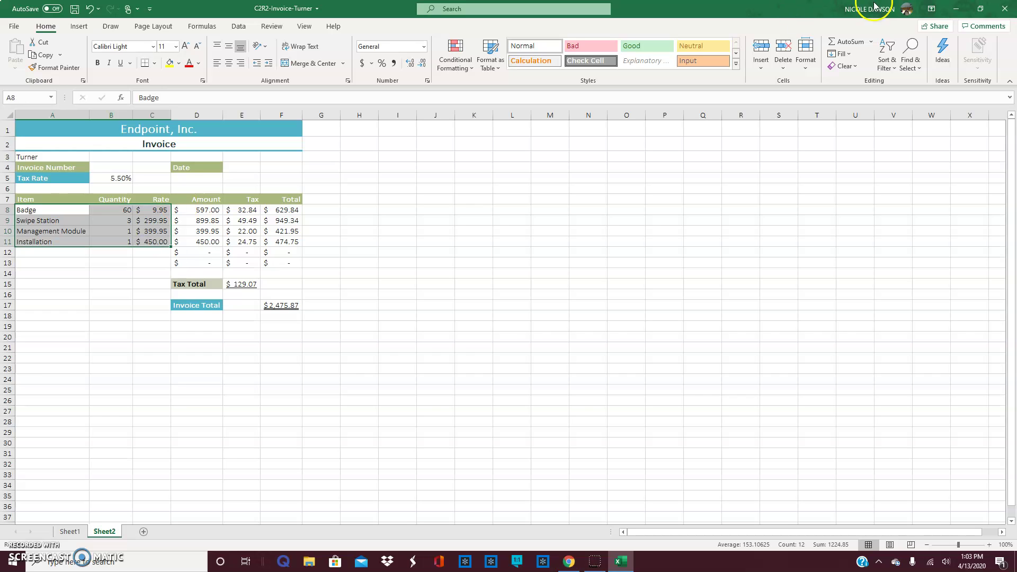
pyautogui.click(858, 70)
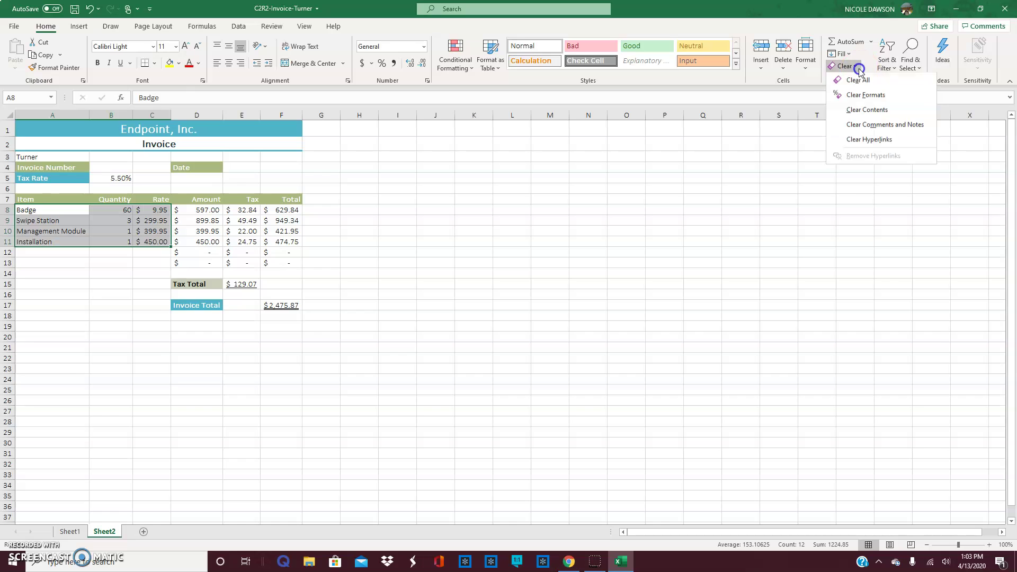
pyautogui.click(860, 110)
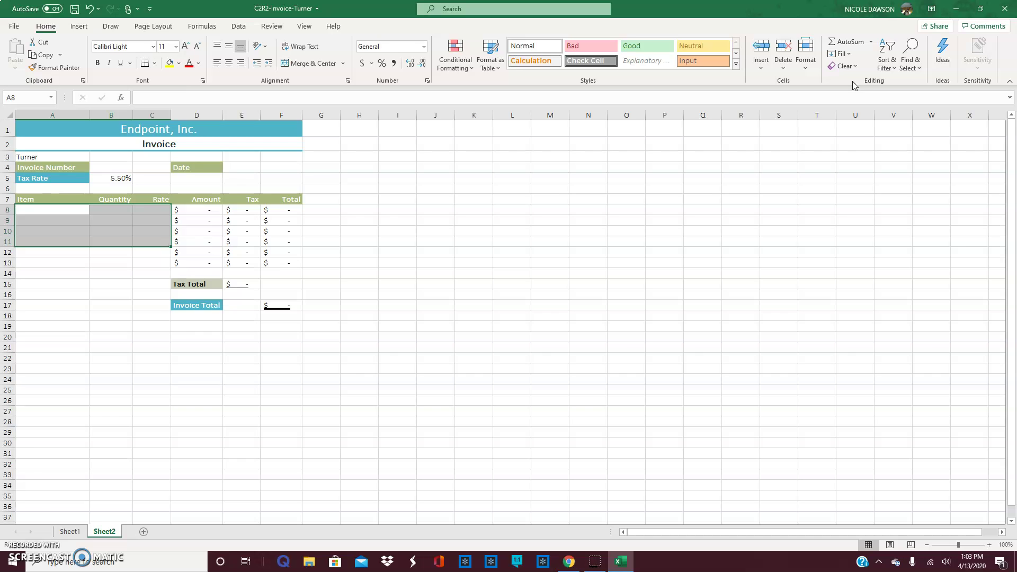
# Step: Rename the Sheet2 worksheet as "Invoice #"
pyautogui.doubleClick(107, 535)
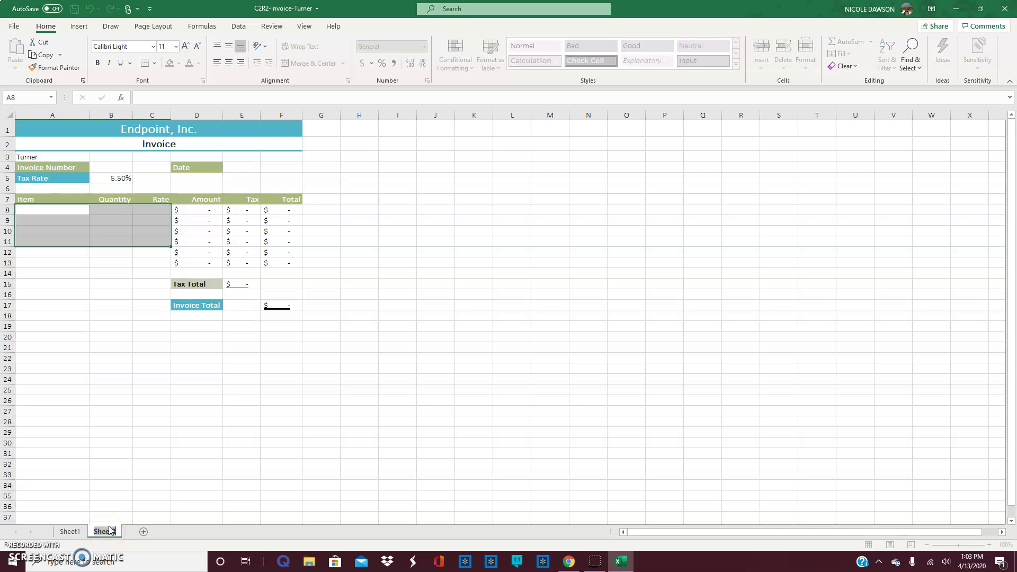
pyautogui.press('BackSpace')
pyautogui.write('Invoice #')
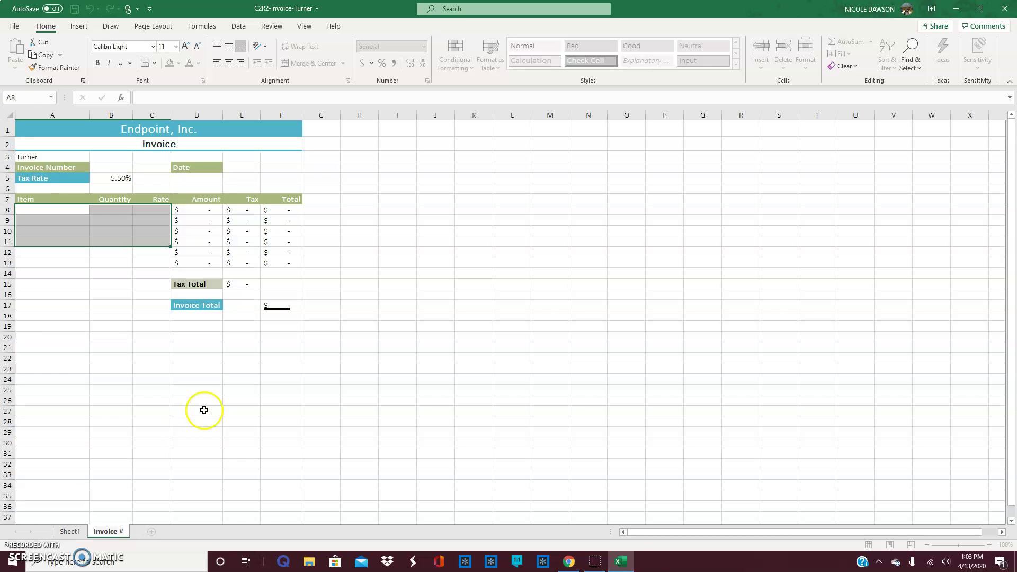
pyautogui.click(134, 451)
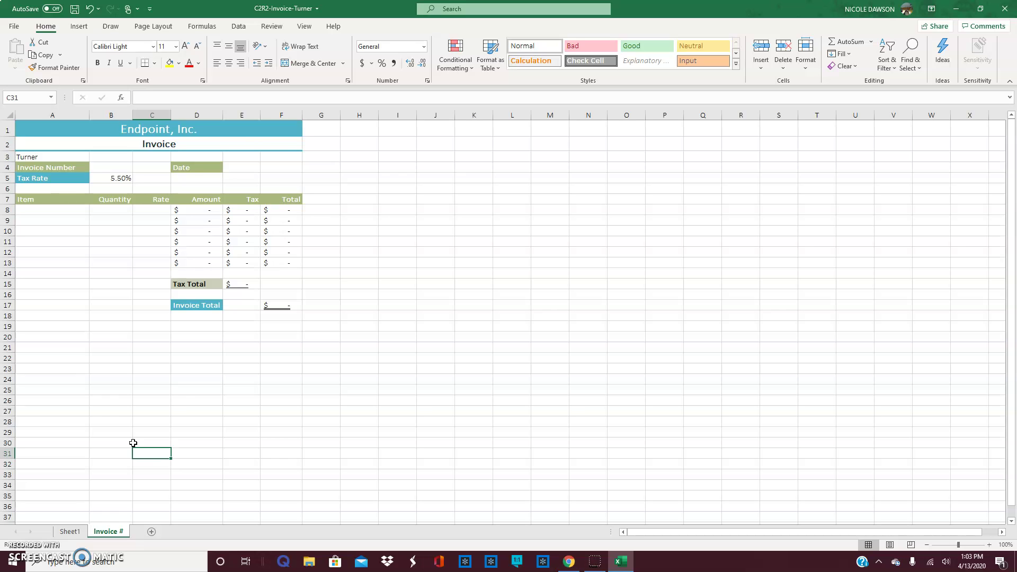
# Step: Rename the Sheet1 worksheet as "Invoice 1010" and save the workbook
pyautogui.rightClick(66, 536)
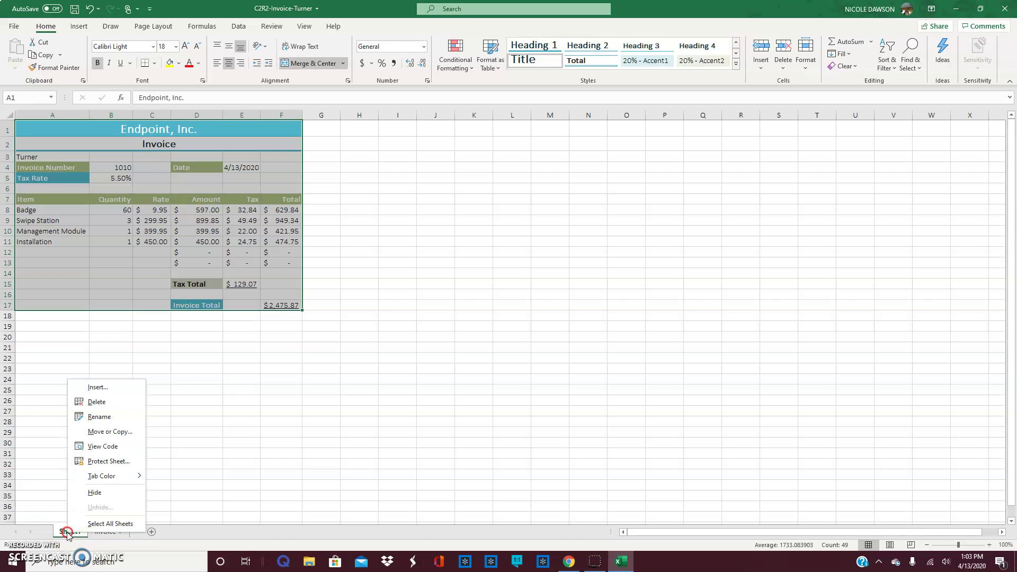
pyautogui.click(145, 417)
pyautogui.write('Invoice 1010')
pyautogui.click(143, 414)
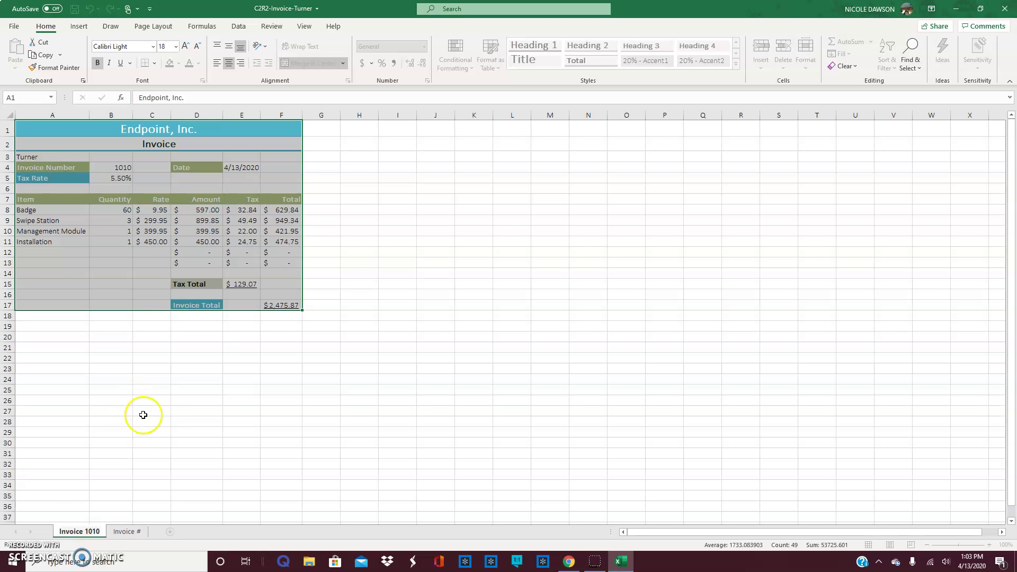
pyautogui.click(162, 419)
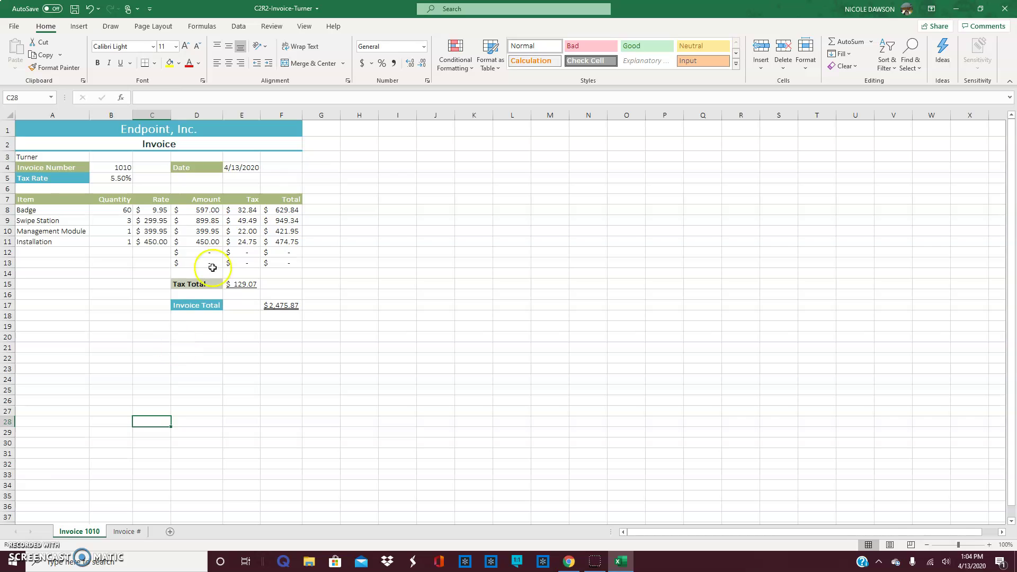
pyautogui.click(75, 12)
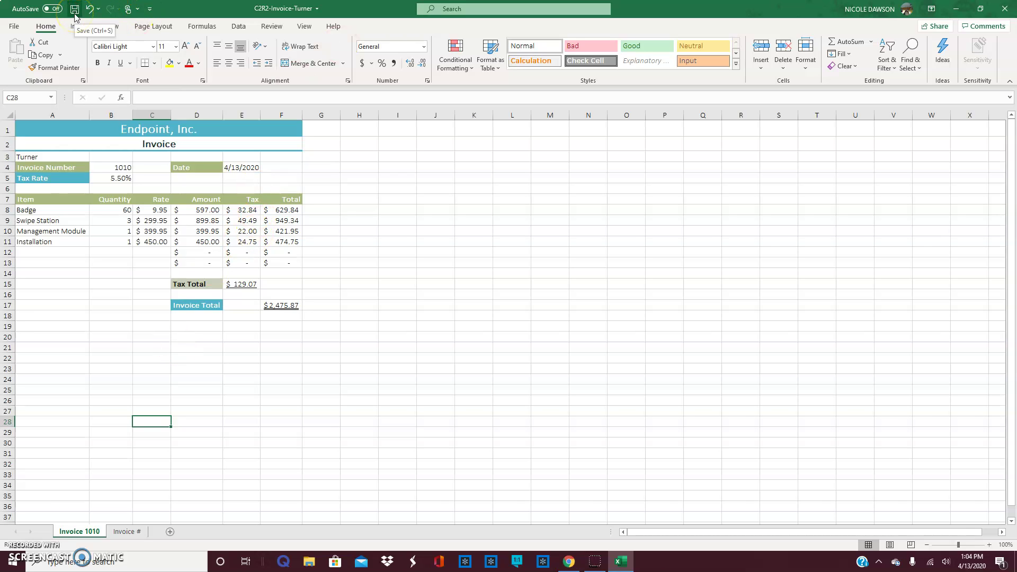
pyautogui.click(76, 12)
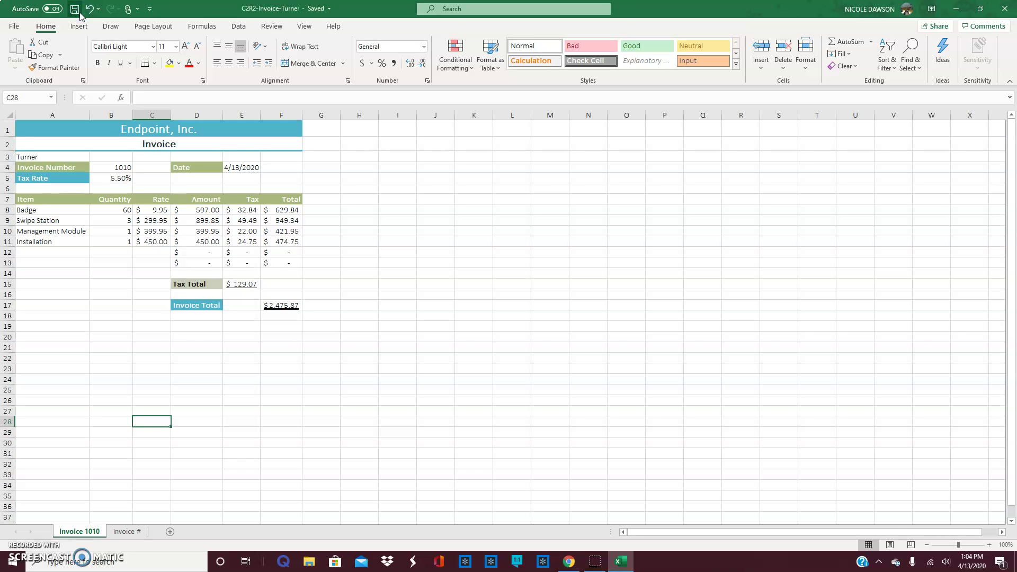